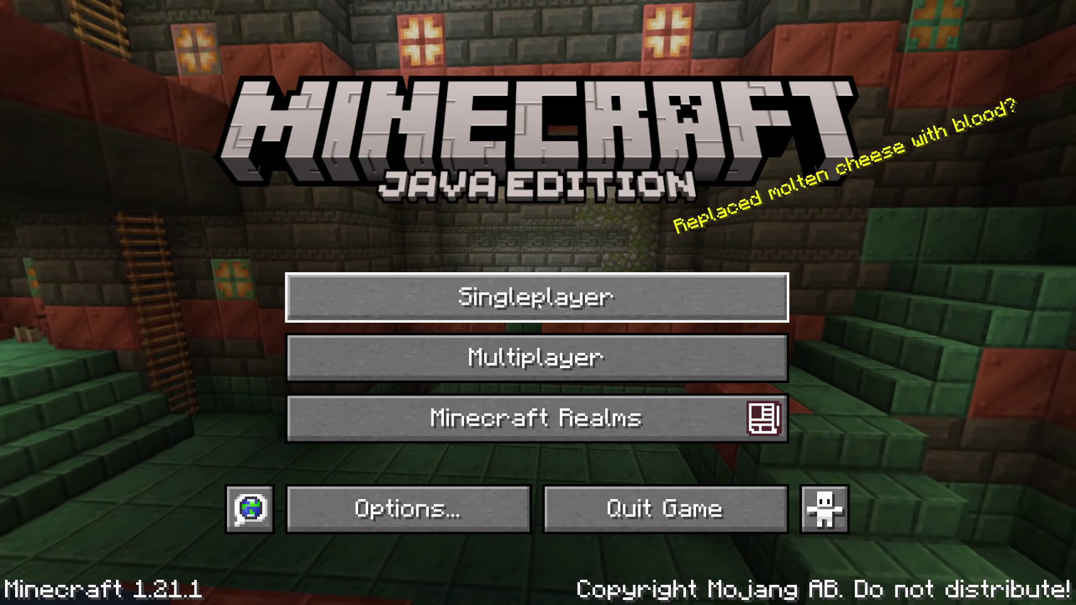
Quit Minecraft and open the cabaletta/baritone GitHub repository through a Chrome Google search for "minecraft baritone".
{"action": "left_click", "coordinate": [664, 504]}
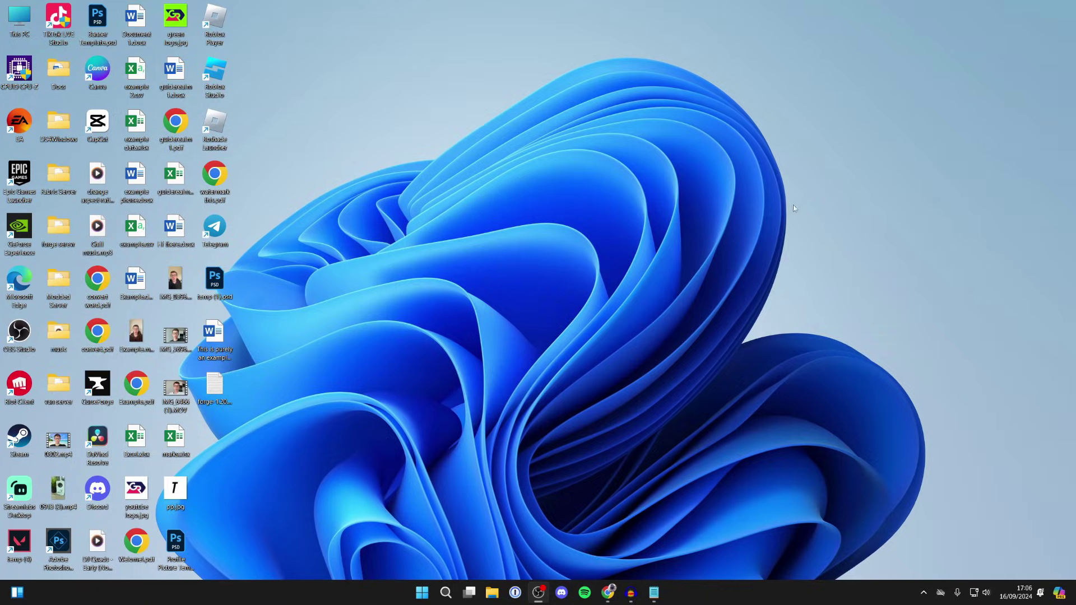
{"action": "left_click", "coordinate": [608, 593]}
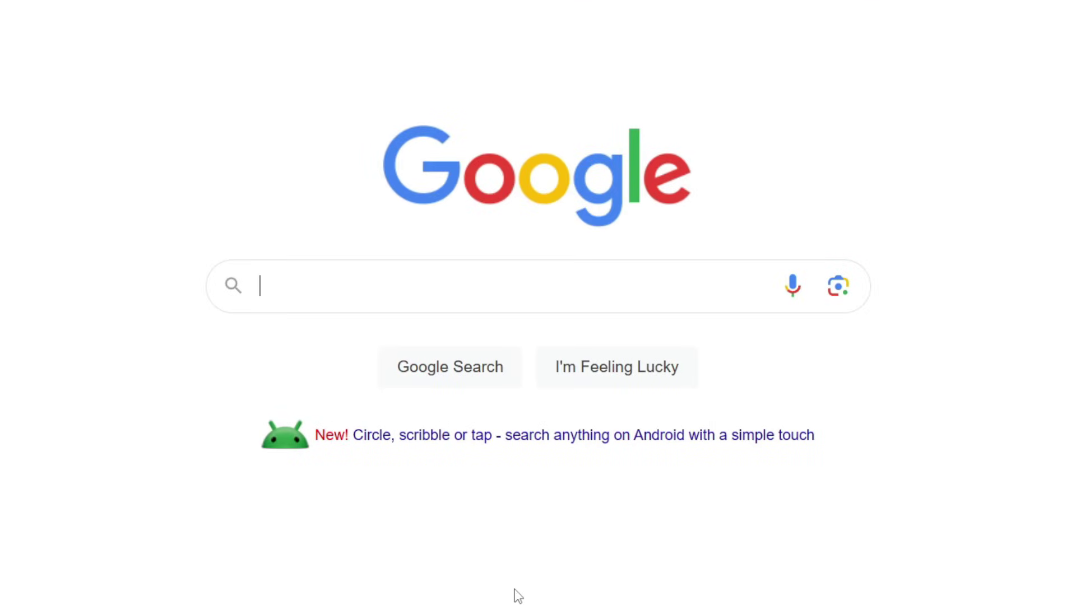
{"action": "type", "text": "minecraft baritone"}
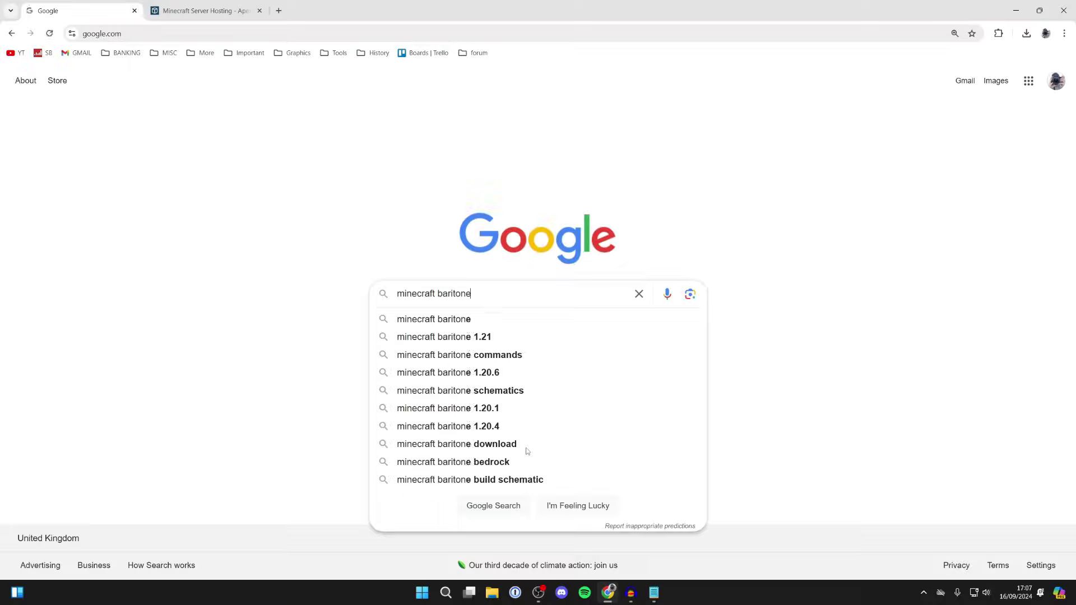
{"action": "key", "text": "Return"}
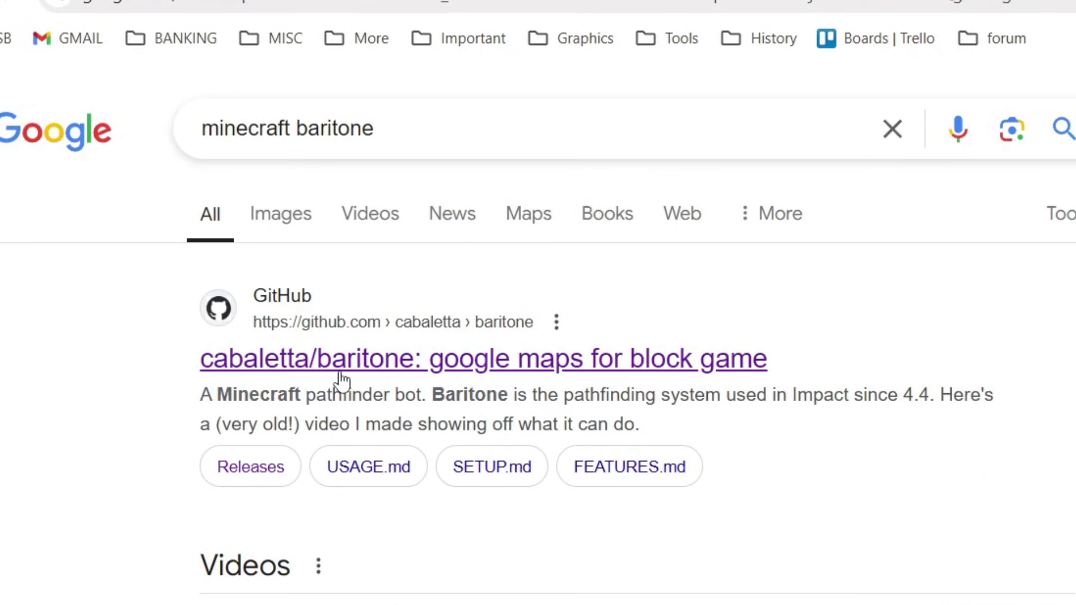
{"action": "left_click", "coordinate": [341, 374]}
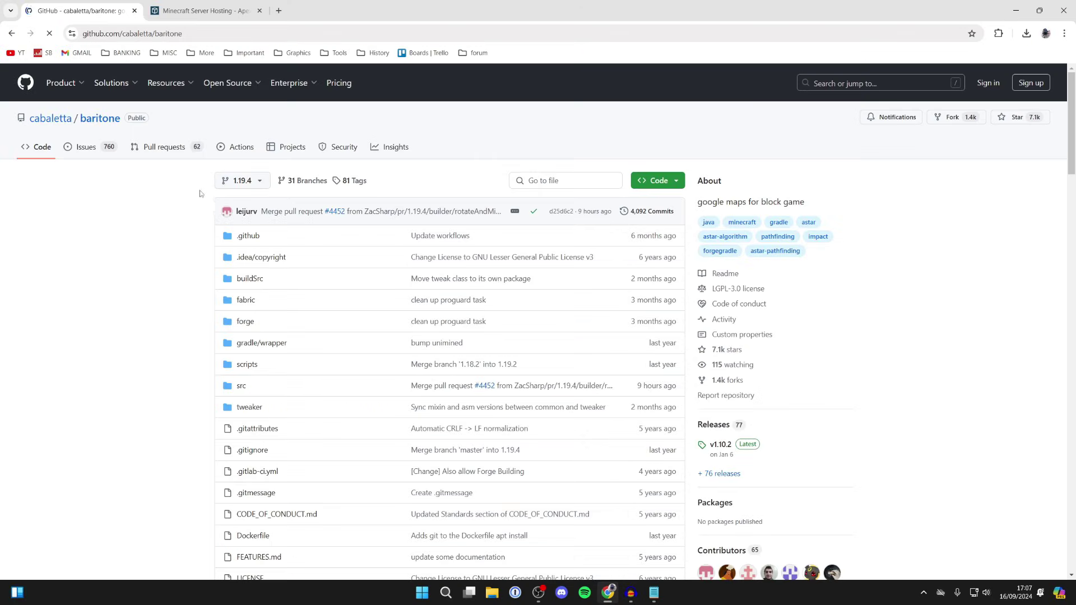
Download baritone-standalone-fabric-1.10.2.jar from the repository's v1.10.2 release and check which Minecraft versions it supports.
{"action": "scroll", "coordinate": [174, 208], "scroll_direction": "down", "scroll_amount": 1}
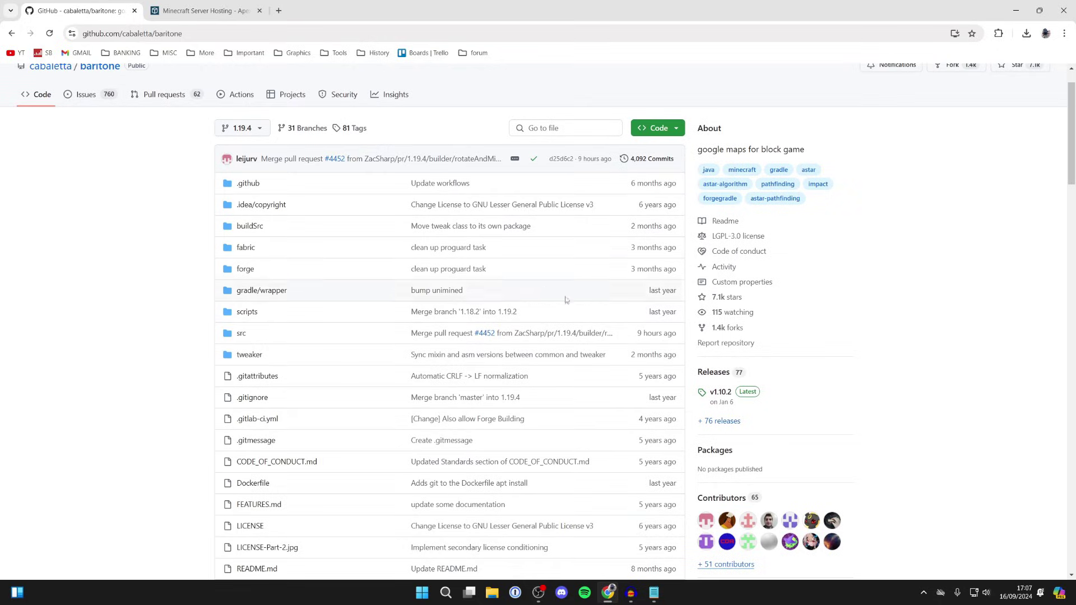
{"action": "left_click", "coordinate": [723, 373]}
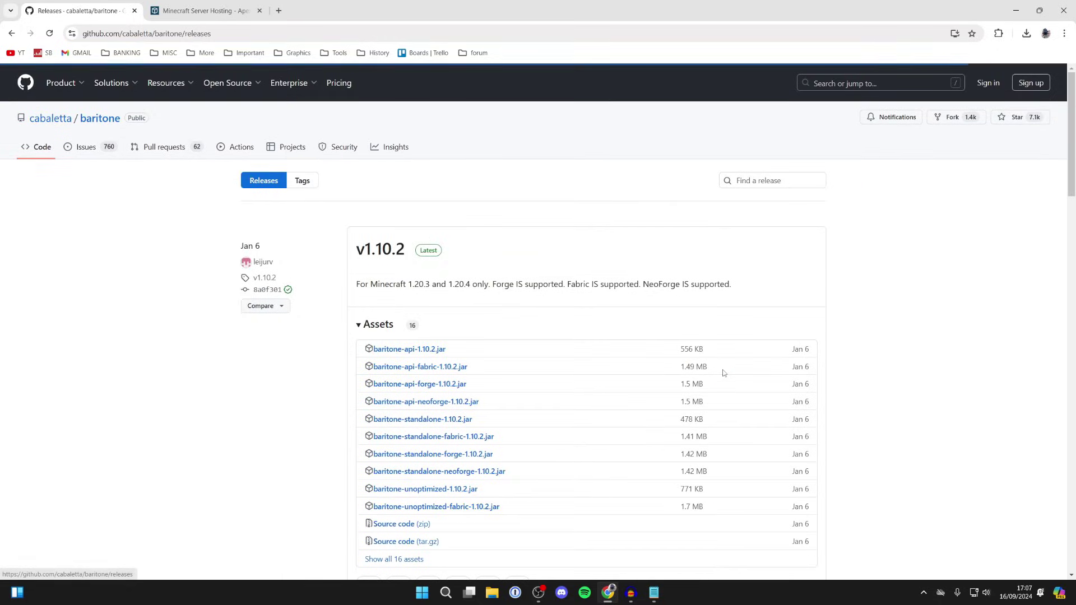
{"action": "scroll", "coordinate": [422, 258], "scroll_direction": "down", "scroll_amount": 1}
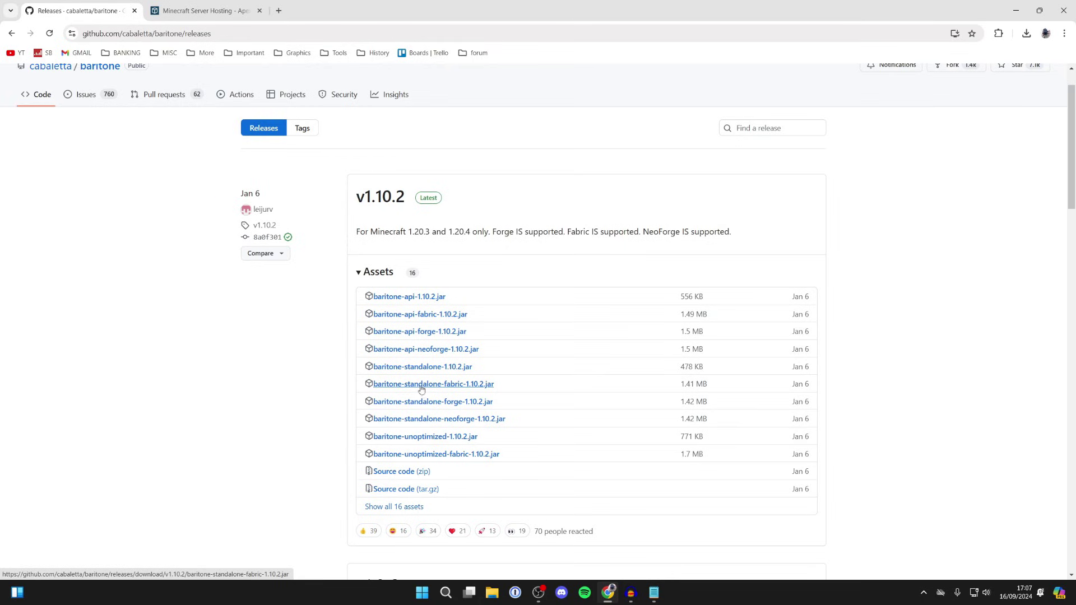
{"action": "left_click", "coordinate": [475, 386]}
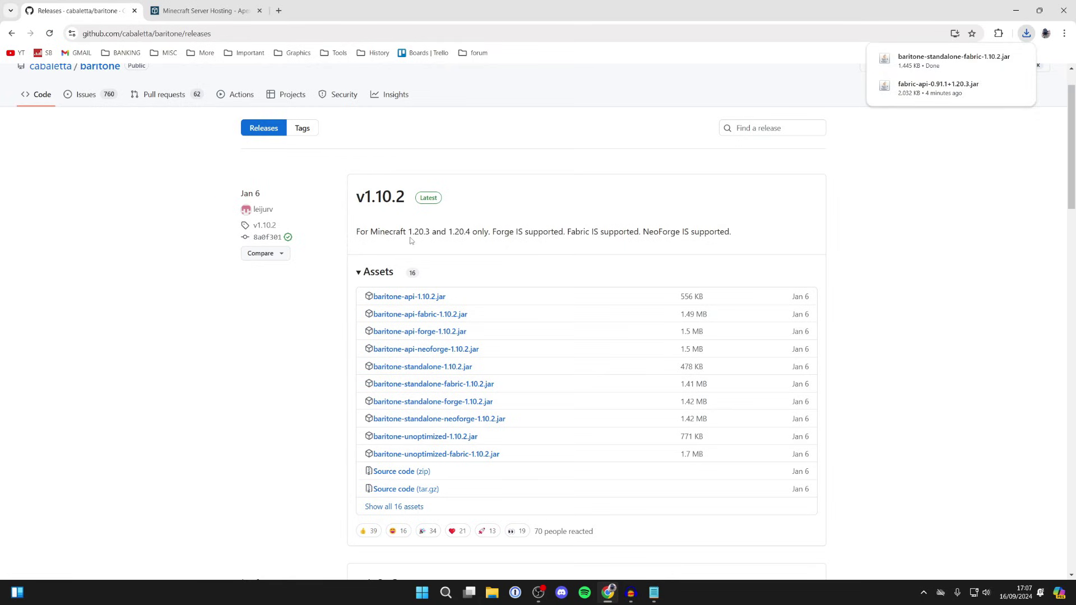
{"action": "left_click_drag", "start_coordinate": [410, 231], "coordinate": [486, 236]}
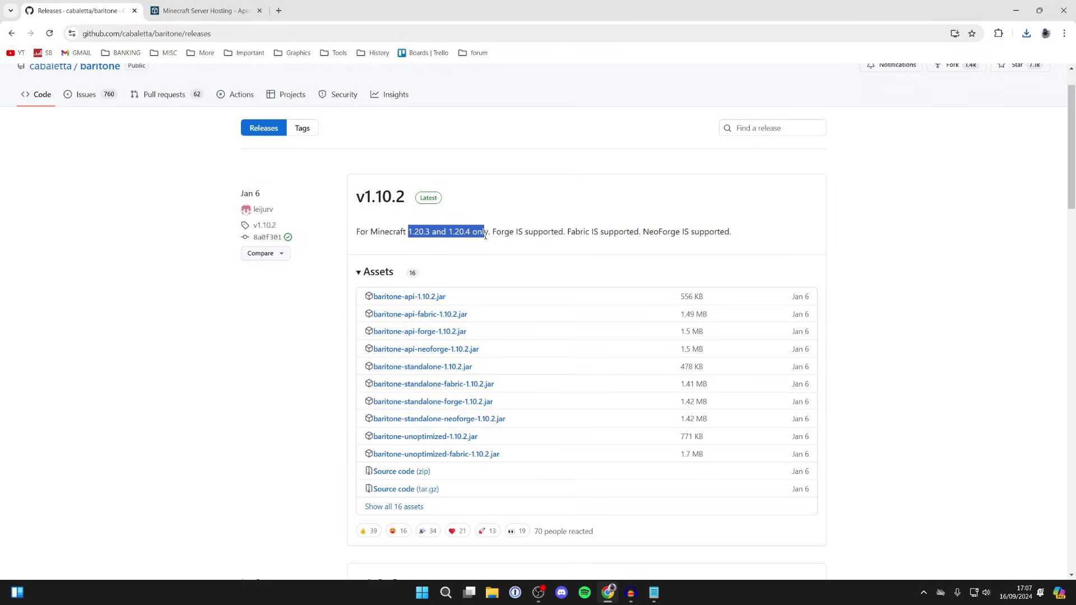
{"action": "left_click", "coordinate": [483, 233]}
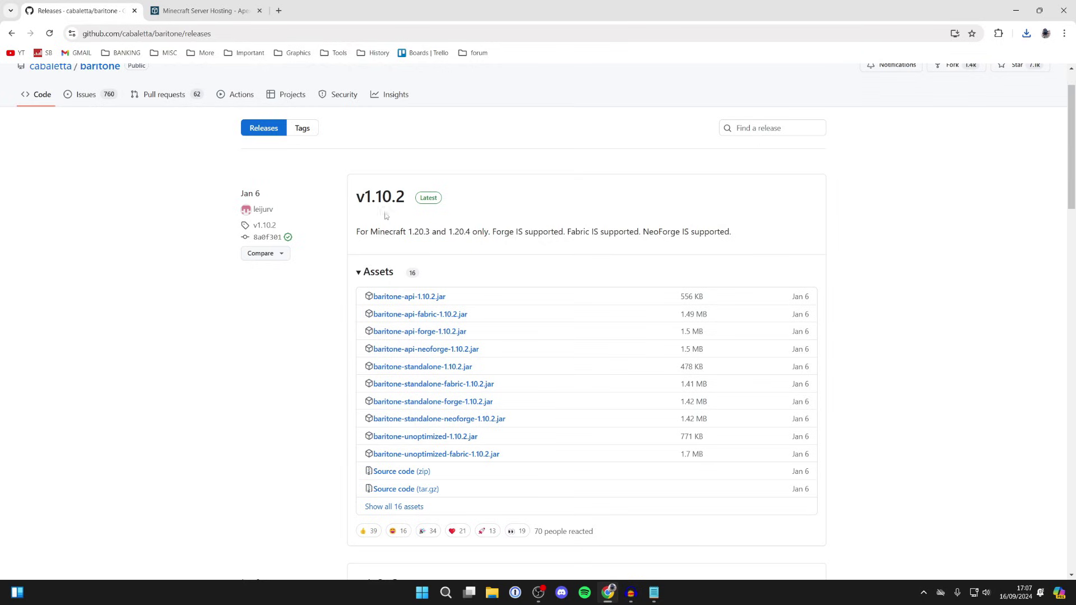
Return to the Google results and search for "minecraft fabric" instead.
{"action": "left_click", "coordinate": [12, 33]}
{"action": "left_click", "coordinate": [12, 33]}
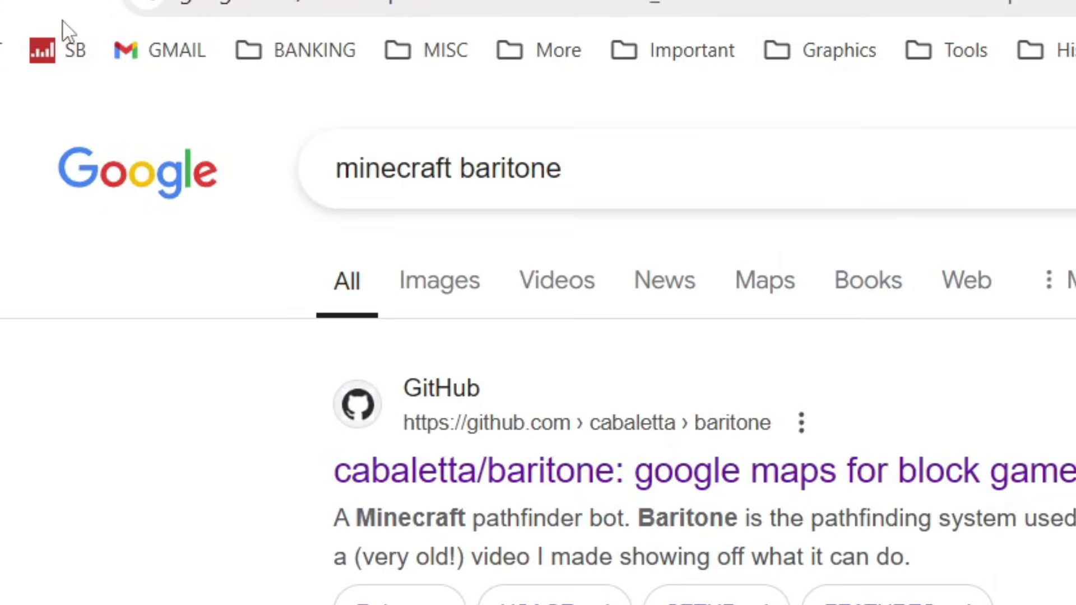
{"action": "left_click", "coordinate": [521, 161]}
{"action": "key", "text": "ctrl+a"}
{"action": "type", "text": "minecraft fabric"}
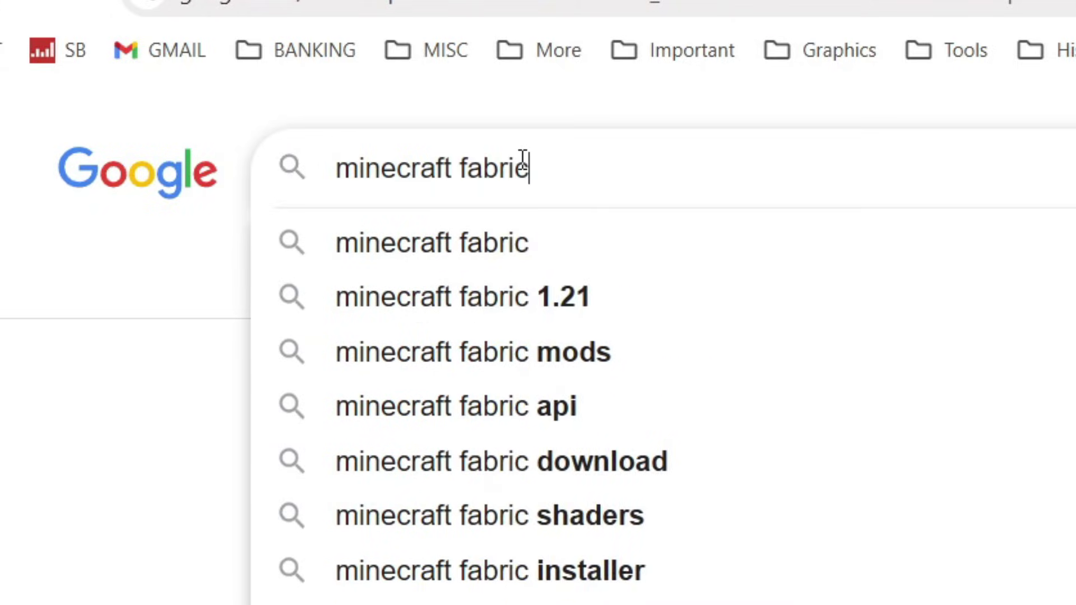
{"action": "key", "text": "Return"}
Open the Fabric website from the search results and download the Fabric installer for Windows.
{"action": "left_click", "coordinate": [320, 271]}
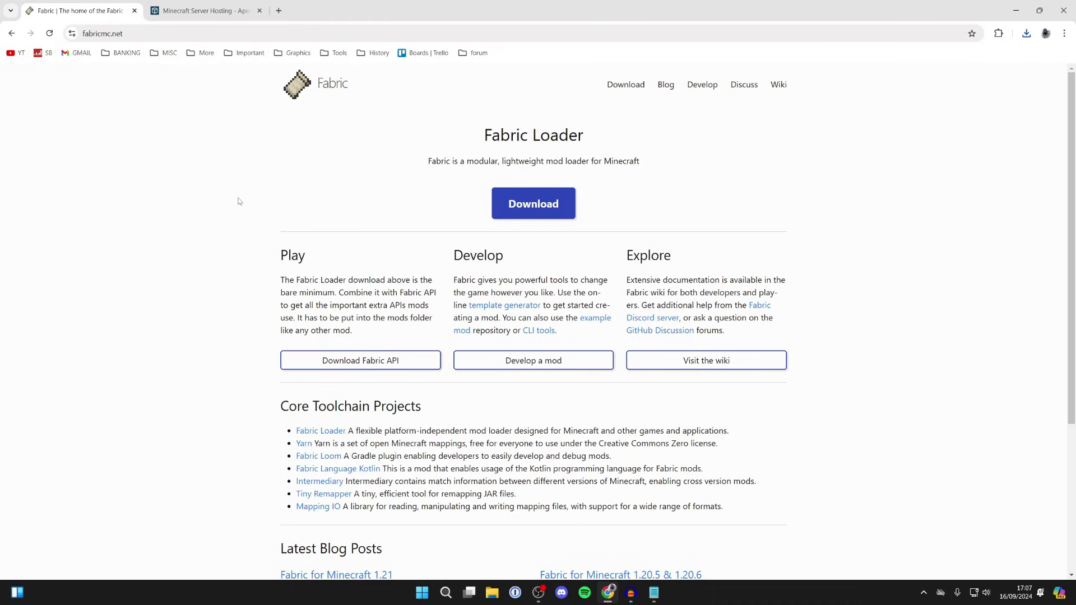
{"action": "left_click", "coordinate": [531, 212]}
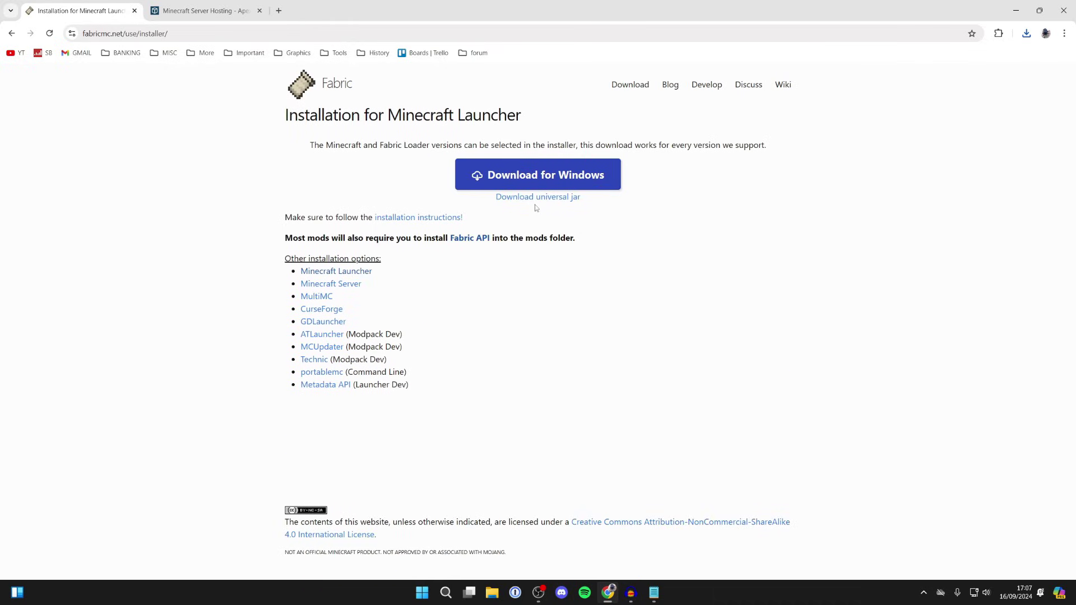
{"action": "left_click", "coordinate": [539, 178]}
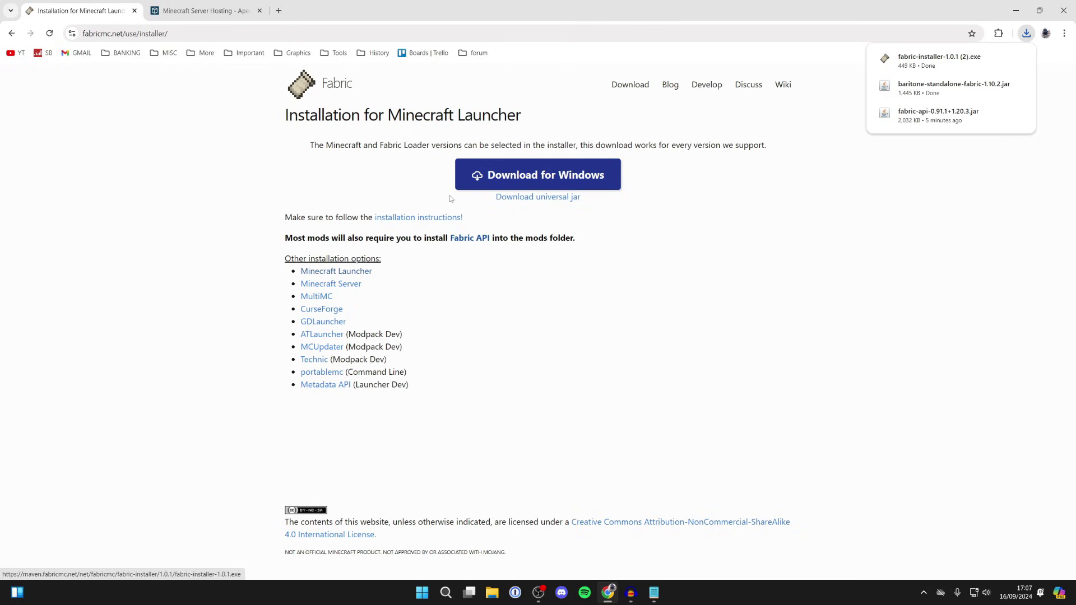
Open the Fabric API files on CurseForge, filter them by game version 1.20.3, and download Fabric API 0.91.1+1.20.3.
{"action": "left_click", "coordinate": [459, 239]}
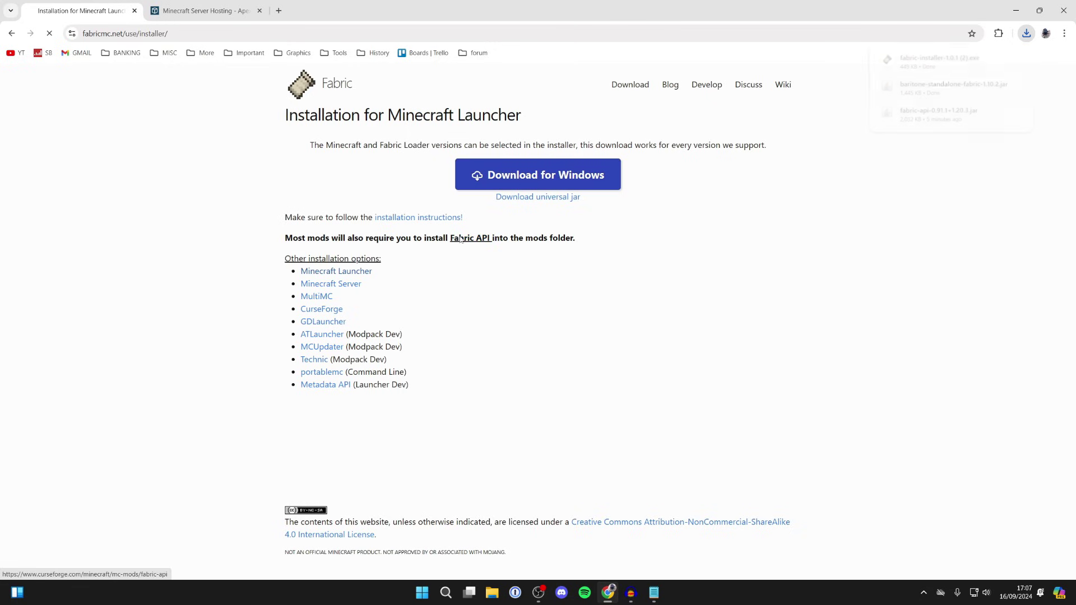
{"action": "left_click", "coordinate": [268, 337]}
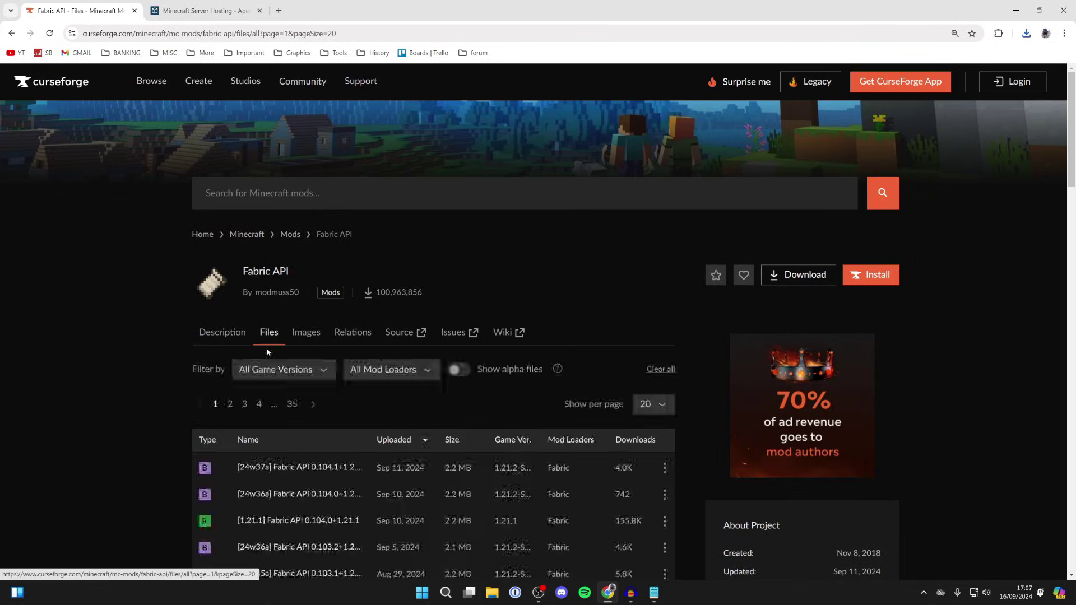
{"action": "scroll", "coordinate": [281, 334], "scroll_direction": "down", "scroll_amount": 1}
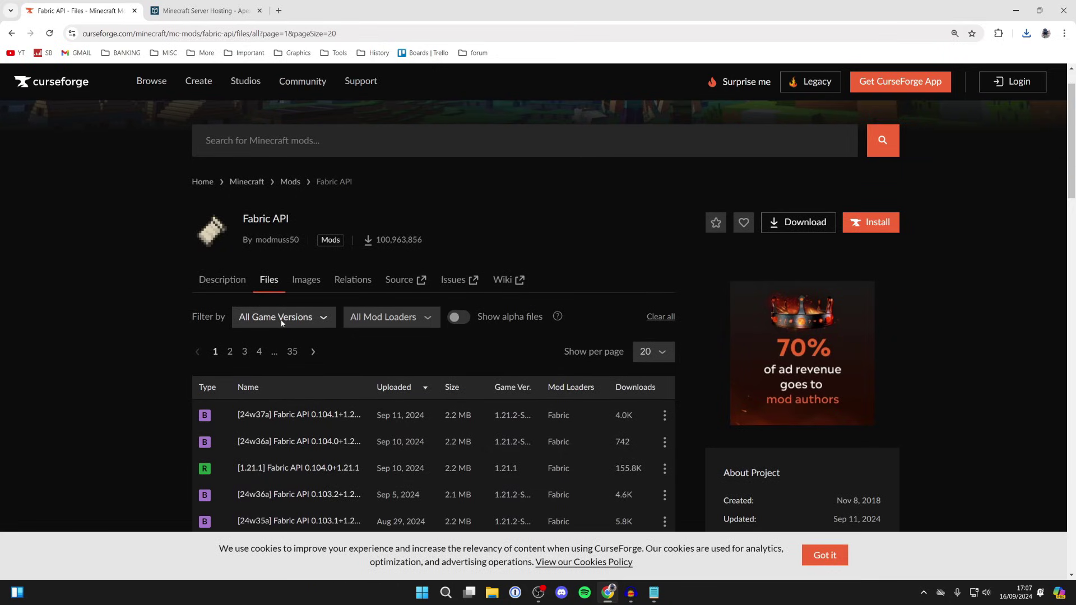
{"action": "left_click", "coordinate": [282, 323]}
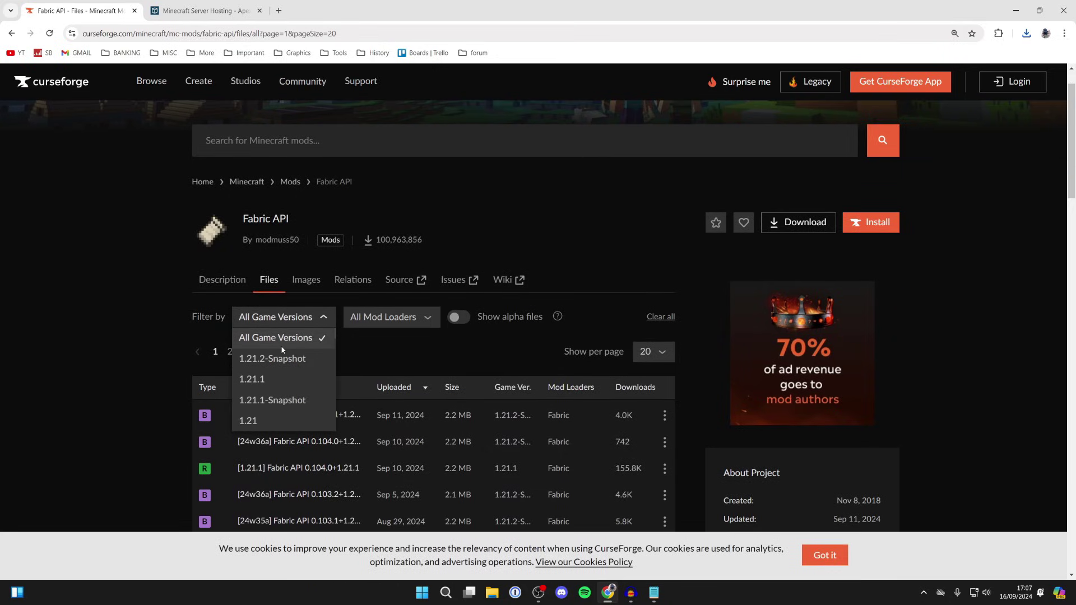
{"action": "scroll", "coordinate": [282, 350], "scroll_direction": "down", "scroll_amount": 6}
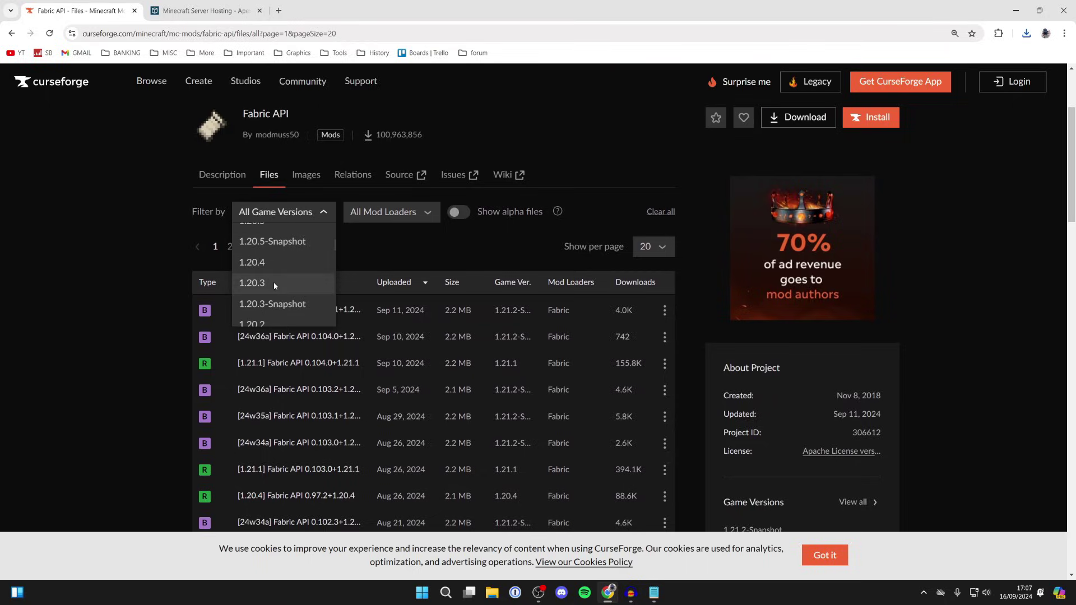
{"action": "left_click", "coordinate": [274, 284]}
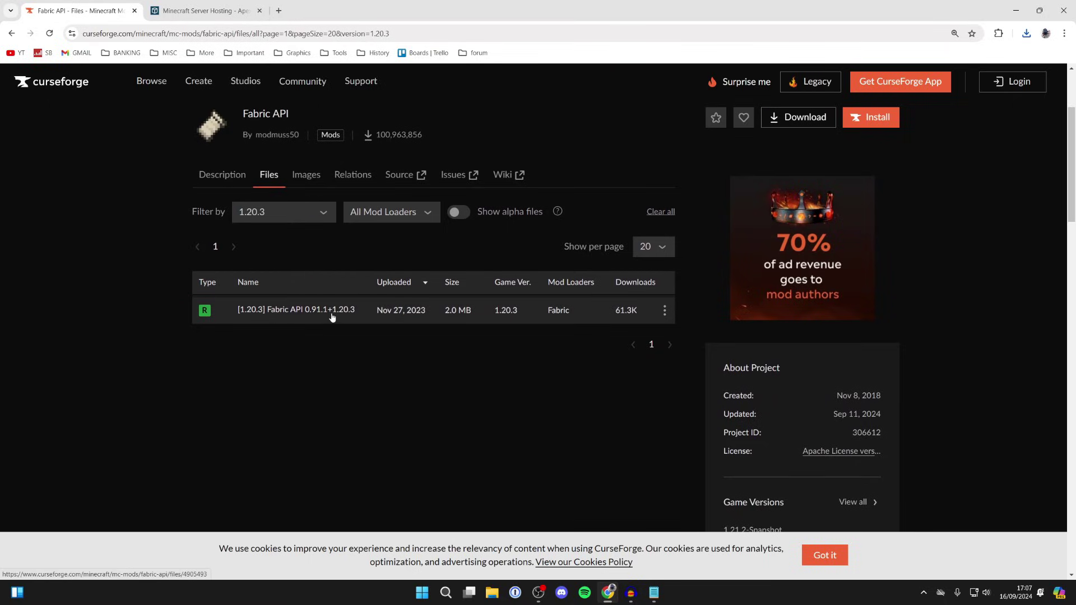
{"action": "left_click", "coordinate": [664, 311]}
{"action": "left_click", "coordinate": [675, 360]}
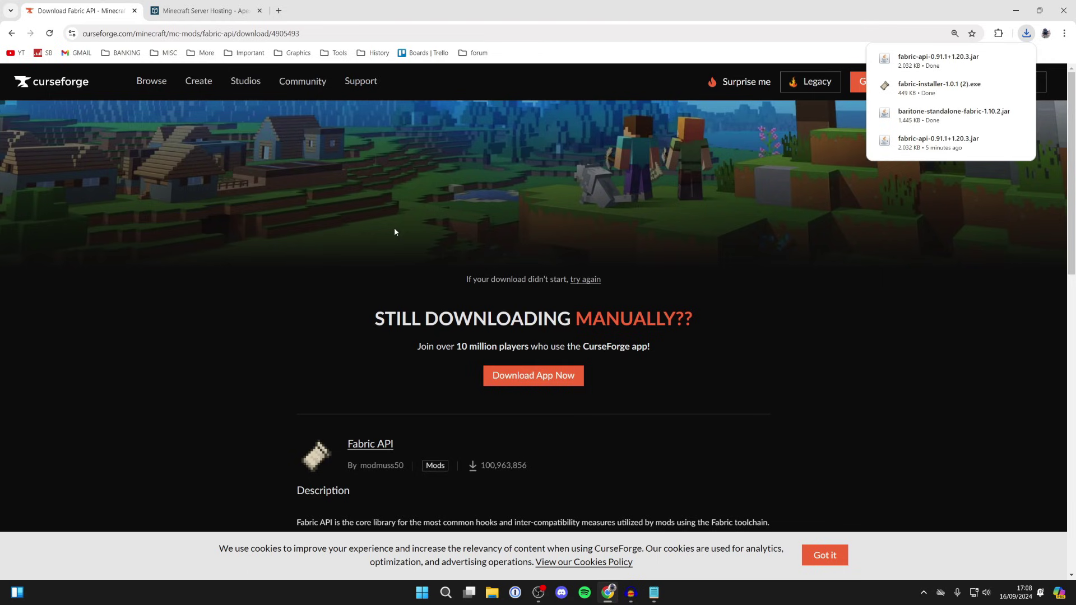
Look over the Apex Hosting page and its Minecraft server hosting features.
{"action": "left_click", "coordinate": [219, 6]}
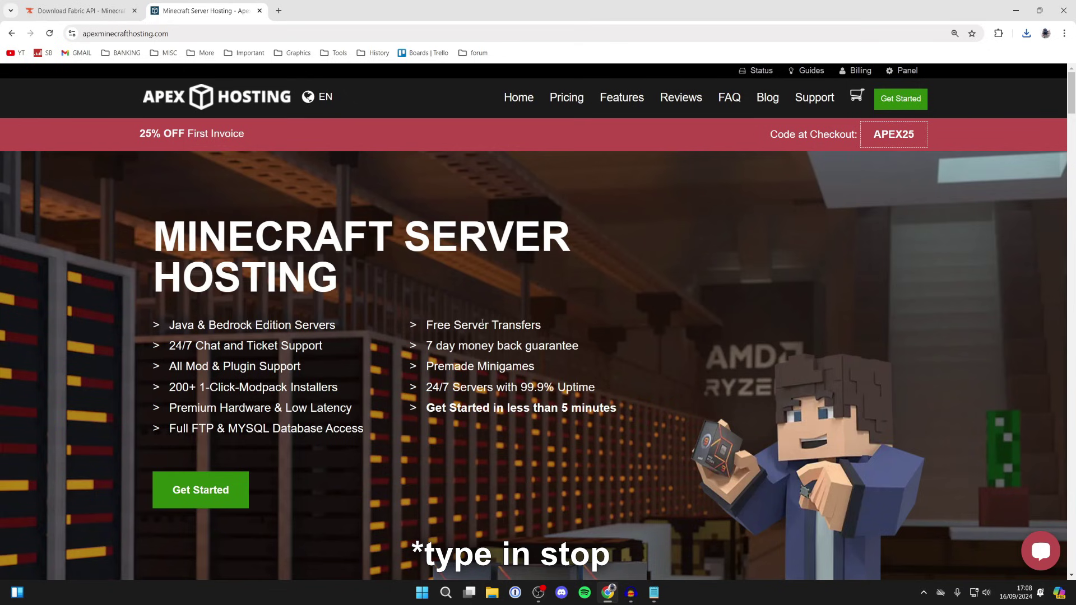
{"action": "scroll", "coordinate": [463, 315], "scroll_direction": "down", "scroll_amount": 10}
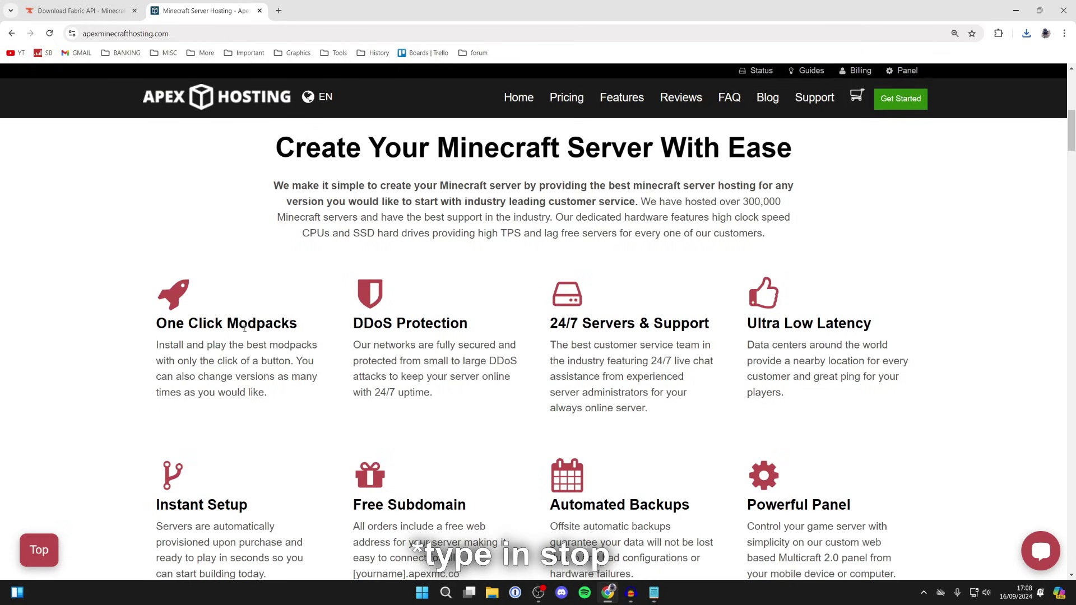
{"action": "scroll", "coordinate": [252, 321], "scroll_direction": "up", "scroll_amount": 7}
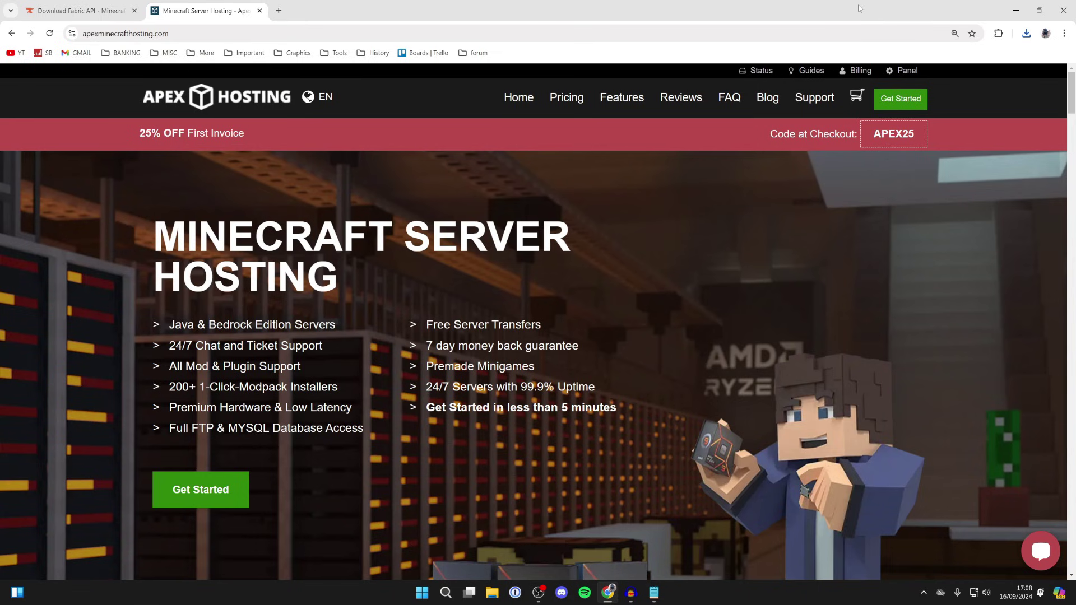
Move the Fabric API jar, the Fabric installer and the Baritone jar from the Downloads folder to the desktop.
{"action": "left_click", "coordinate": [1025, 4]}
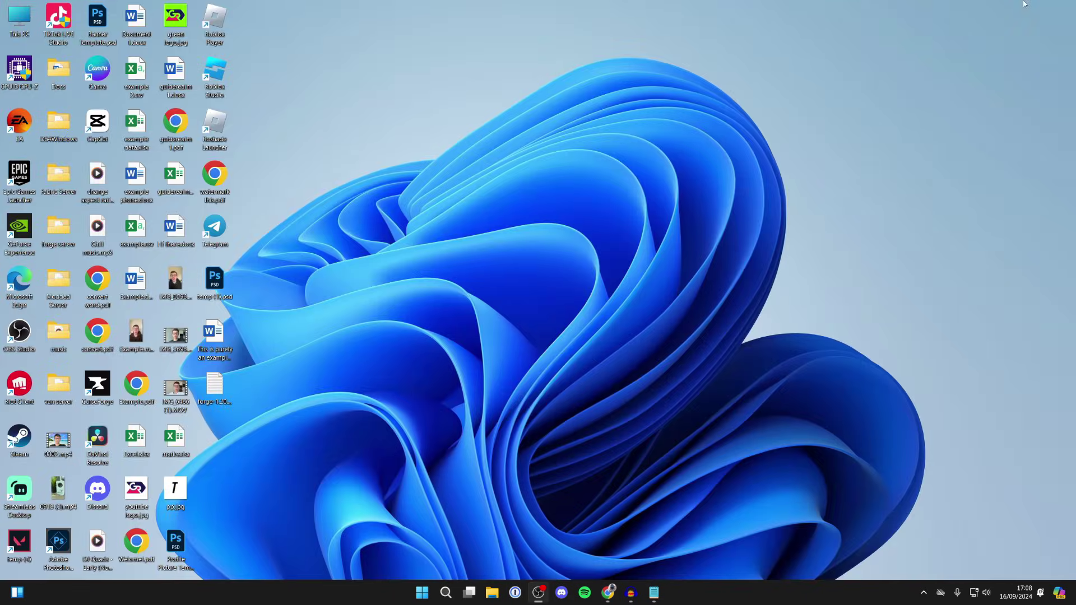
{"action": "right_click", "coordinate": [493, 596]}
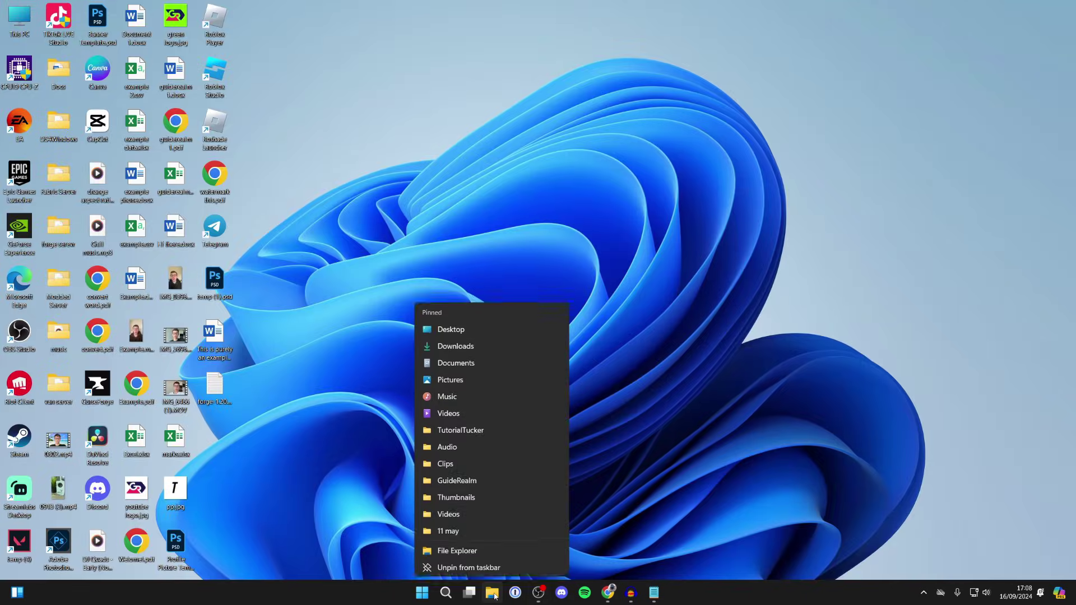
{"action": "left_click", "coordinate": [495, 344]}
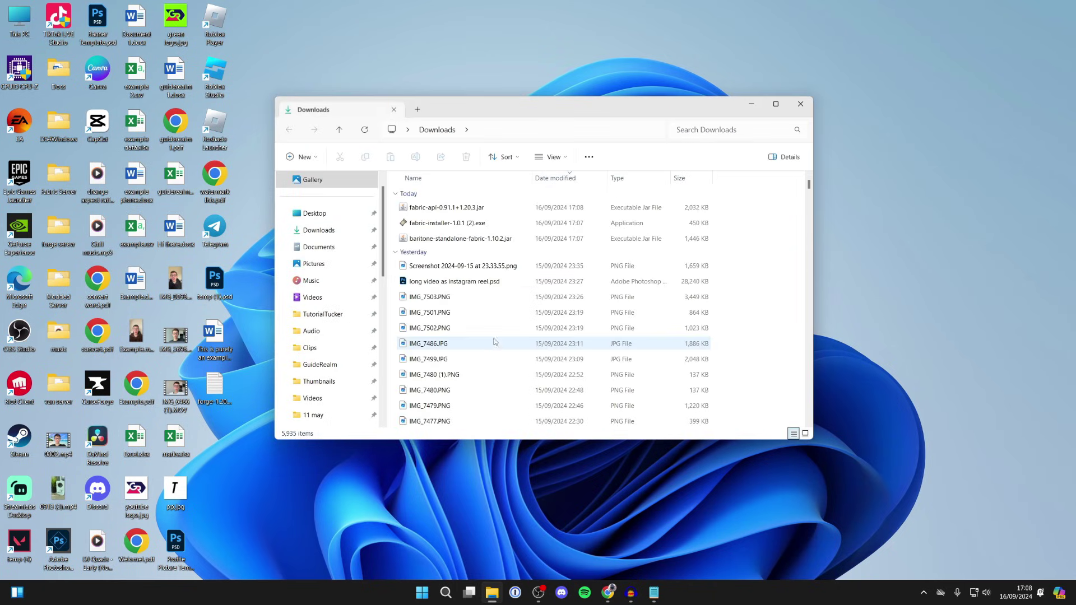
{"action": "left_click", "coordinate": [426, 237]}
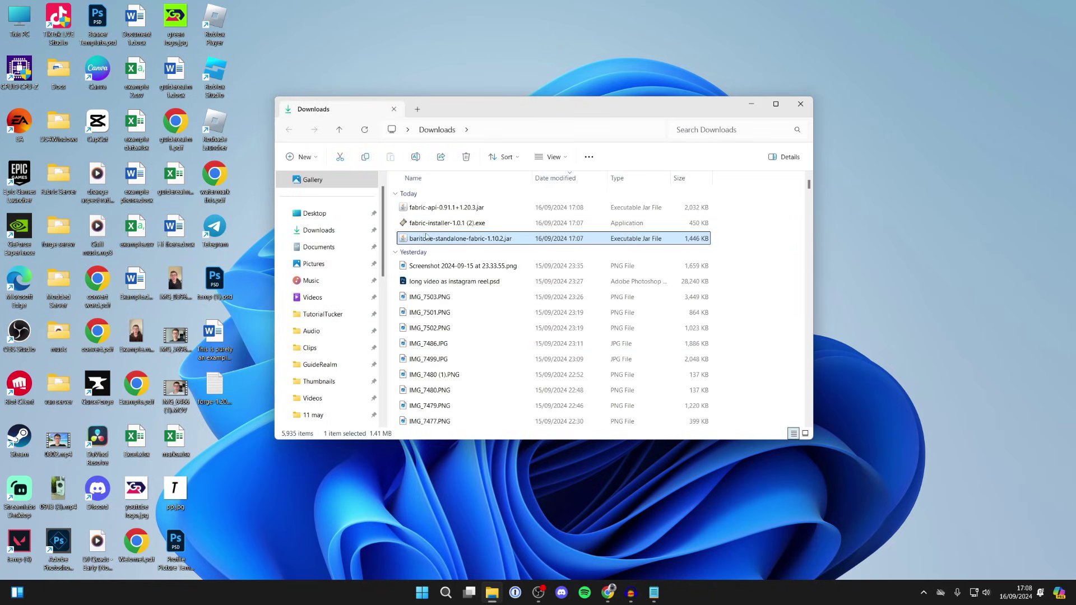
{"action": "left_click", "coordinate": [443, 223], "text": "ctrl"}
{"action": "left_click", "coordinate": [442, 208], "text": "ctrl"}
{"action": "left_click_drag", "start_coordinate": [448, 223], "coordinate": [851, 243]}
{"action": "key", "text": "super+d"}
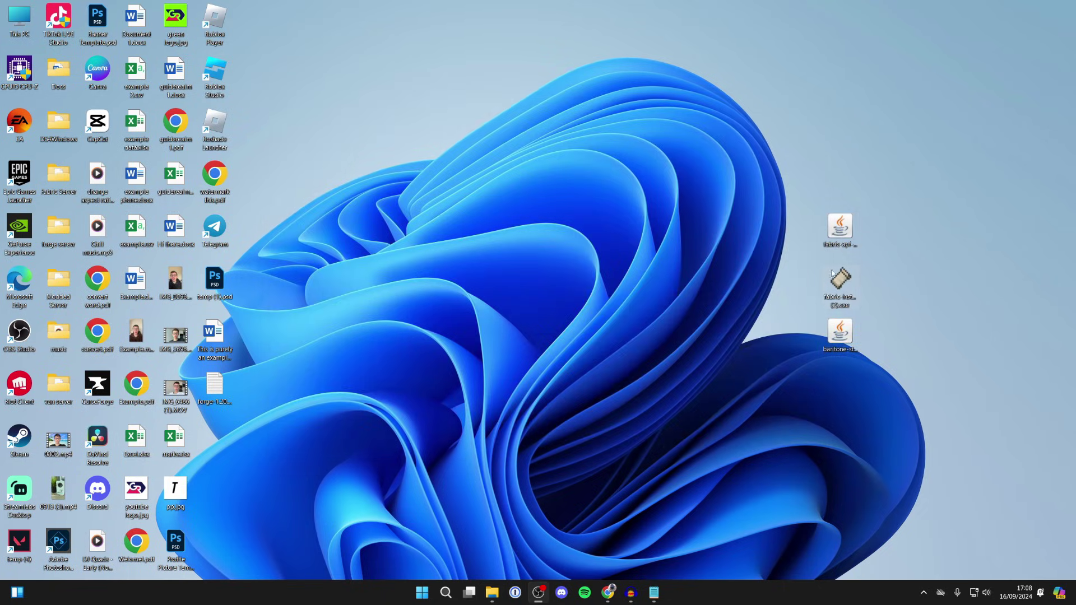
Run the Fabric installer from the desktop and set its Minecraft version to 1.20.3.
{"action": "mouse_move", "coordinate": [843, 290]}
{"action": "left_mouse_down"}
{"action": "mouse_move", "coordinate": [776, 212]}
{"action": "mouse_move", "coordinate": [809, 270]}
{"action": "mouse_move", "coordinate": [841, 289]}
{"action": "left_mouse_up"}
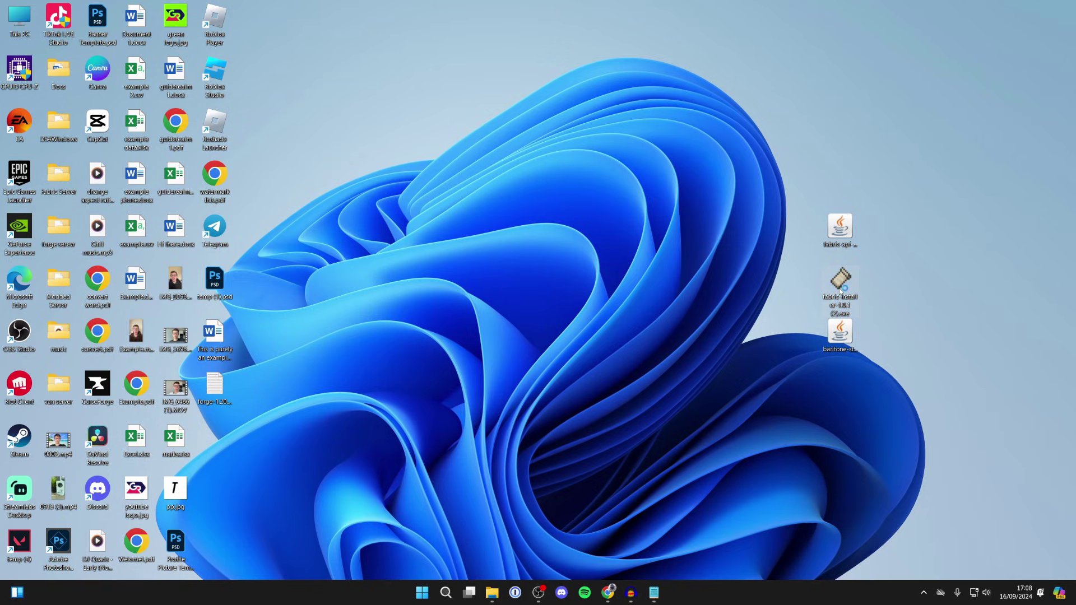
{"action": "double_click", "coordinate": [840, 290]}
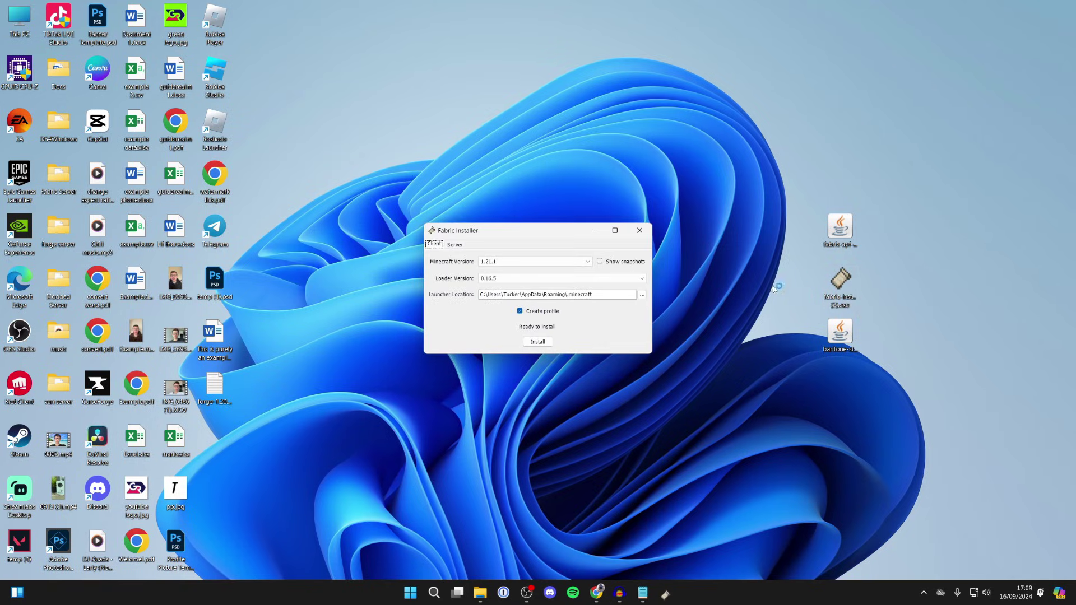
{"action": "left_click", "coordinate": [525, 263]}
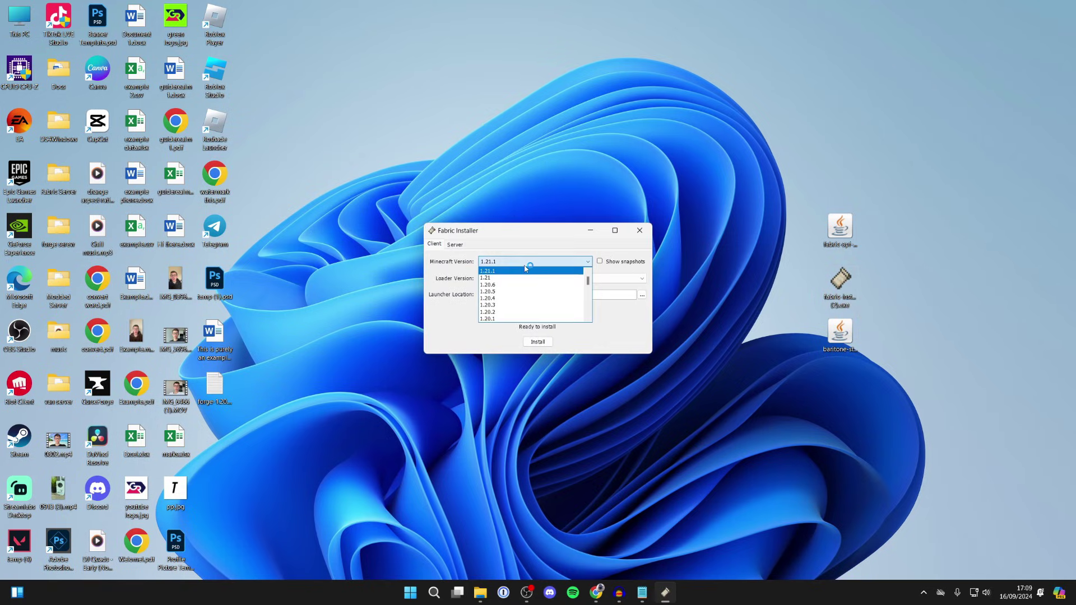
{"action": "left_click", "coordinate": [508, 305]}
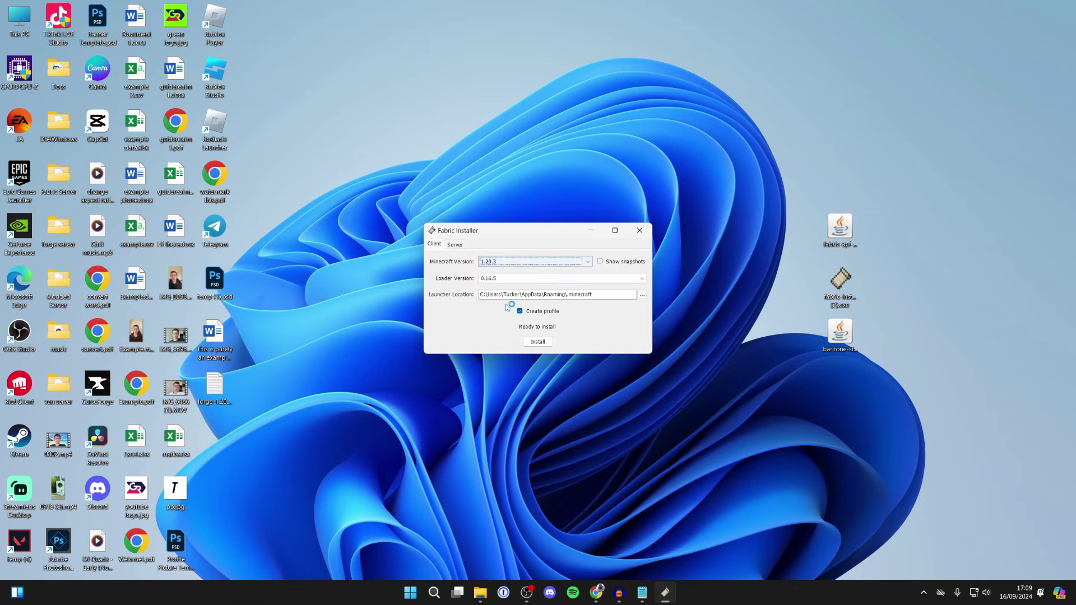
Install Fabric Loader 0.16.5 for Minecraft 1.20.3 with a launcher profile and close the installer.
{"action": "left_click", "coordinate": [539, 342]}
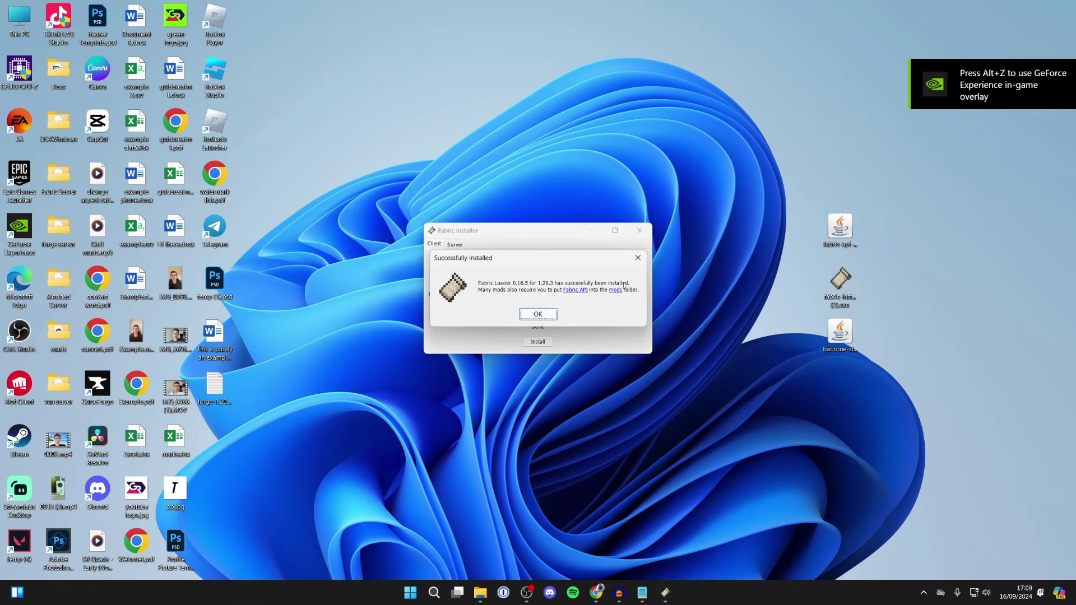
{"action": "left_click", "coordinate": [538, 315]}
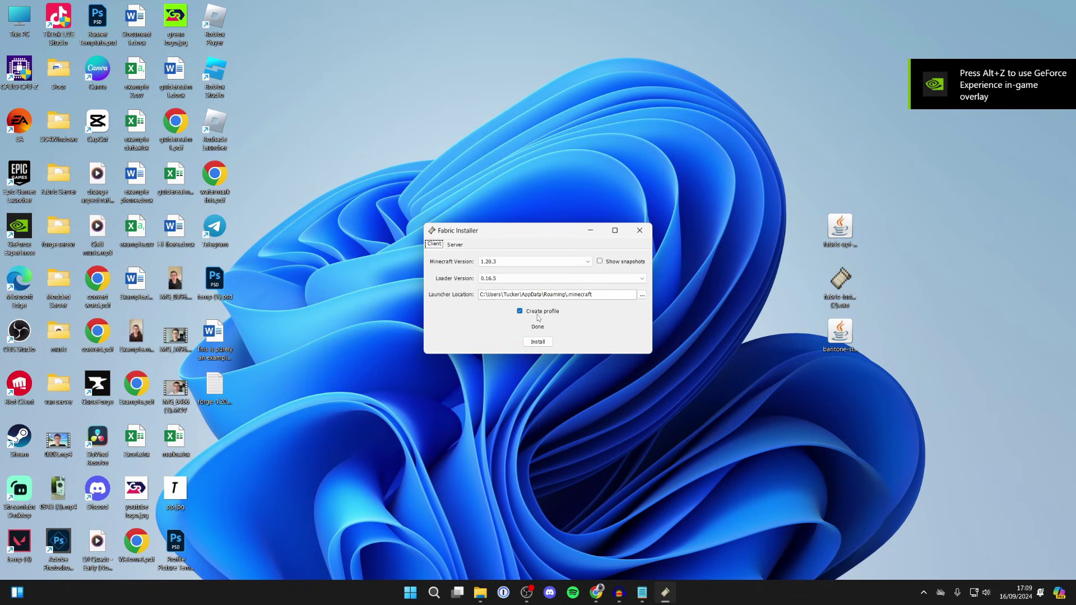
{"action": "left_click", "coordinate": [642, 236]}
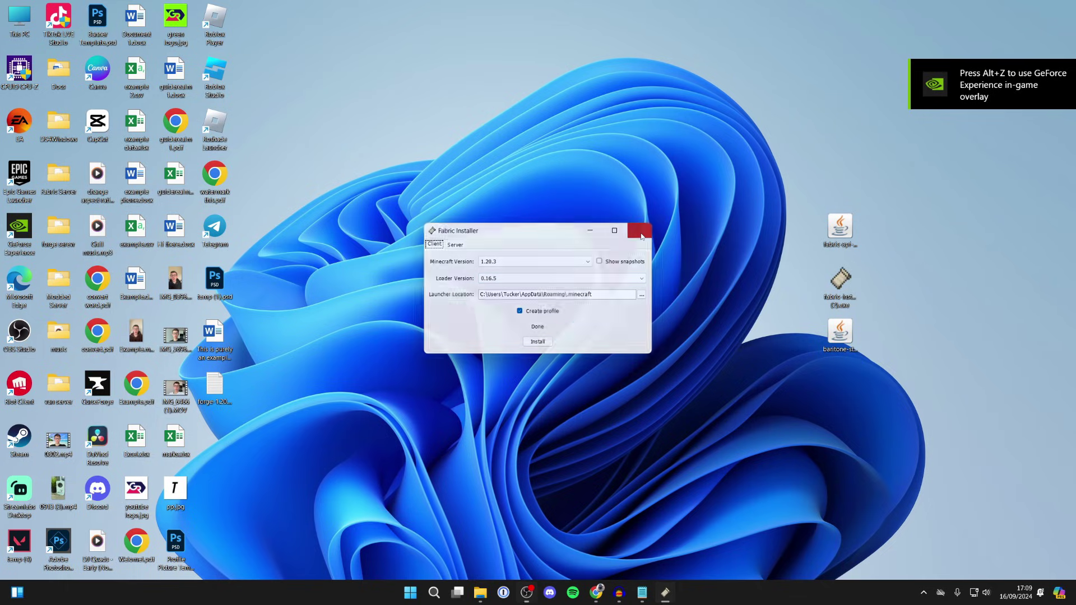
Start the Minecraft Launcher and open the game folder of the fabric-loader-1.20.3 installation.
{"action": "left_click", "coordinate": [437, 591]}
{"action": "type", "text": "mine"}
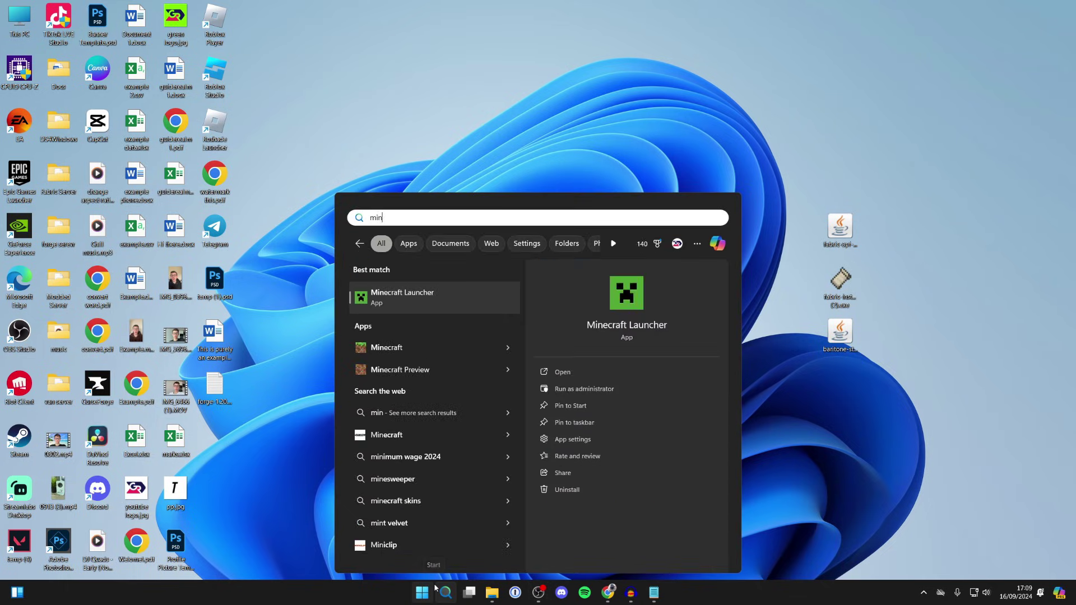
{"action": "key", "text": "Return"}
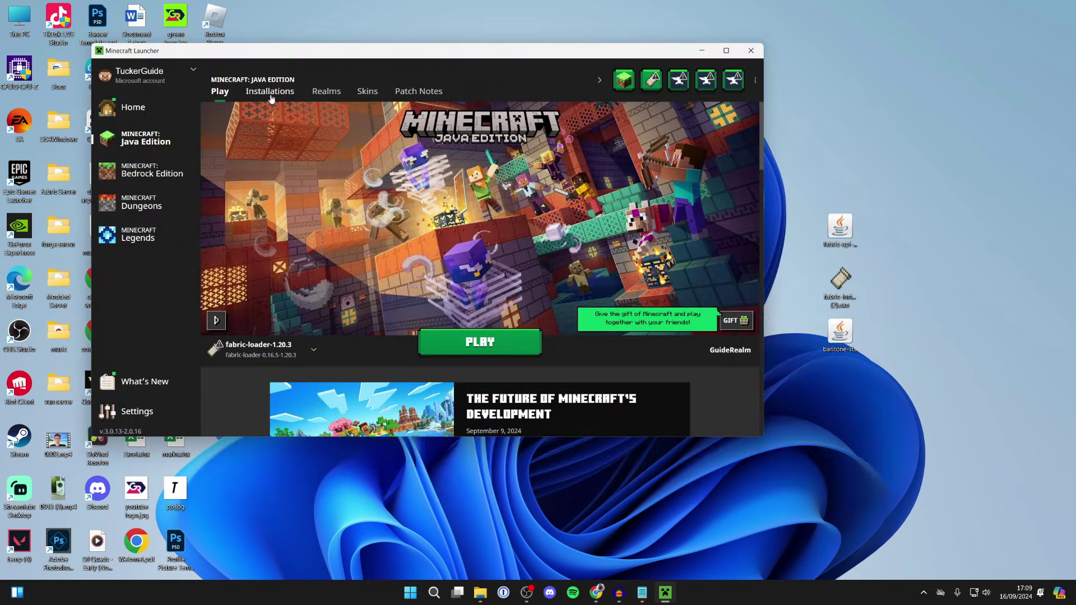
{"action": "left_click", "coordinate": [268, 95]}
{"action": "scroll", "coordinate": [344, 199], "scroll_direction": "down", "scroll_amount": 15}
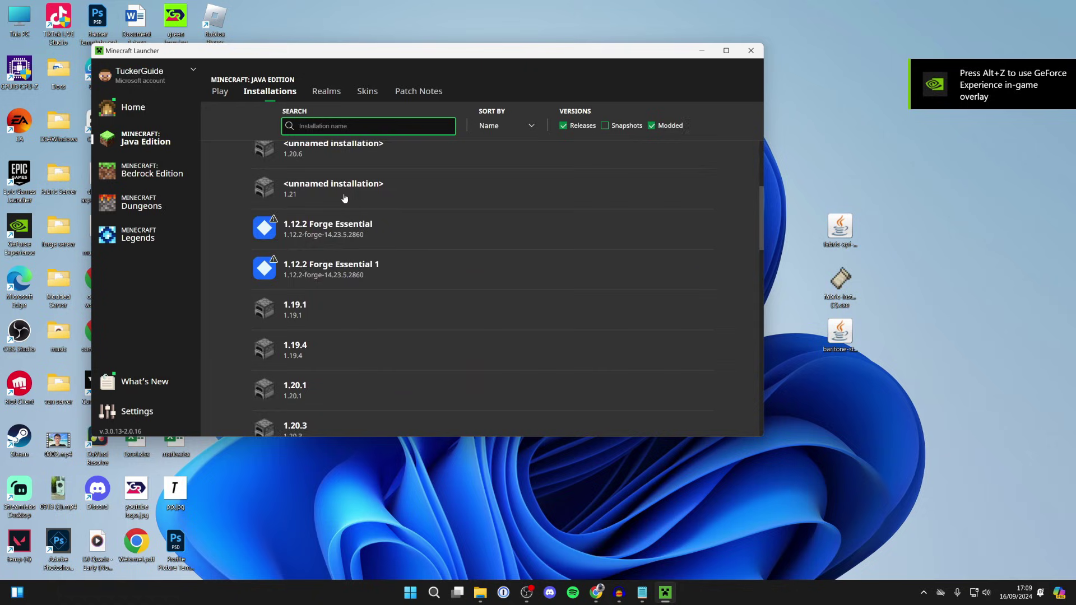
{"action": "mouse_move", "coordinate": [344, 198]}
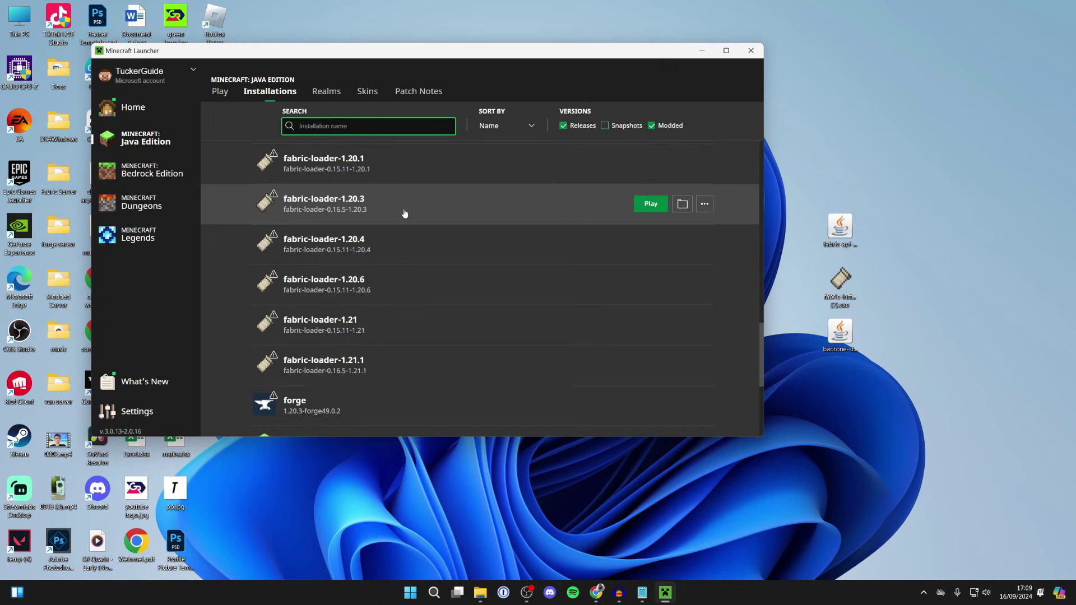
{"action": "left_click", "coordinate": [680, 206]}
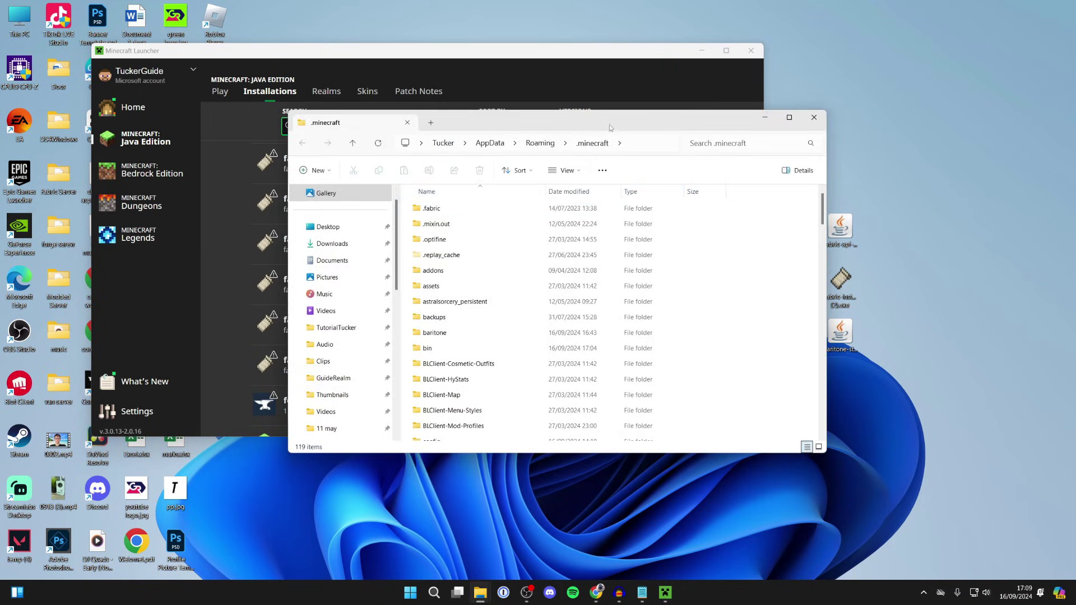
Move the Fabric API and Baritone jars from the desktop into the mods folder of .minecraft and close the folder window.
{"action": "left_click_drag", "start_coordinate": [612, 124], "coordinate": [492, 84]}
{"action": "scroll", "coordinate": [362, 224], "scroll_direction": "down", "scroll_amount": 7}
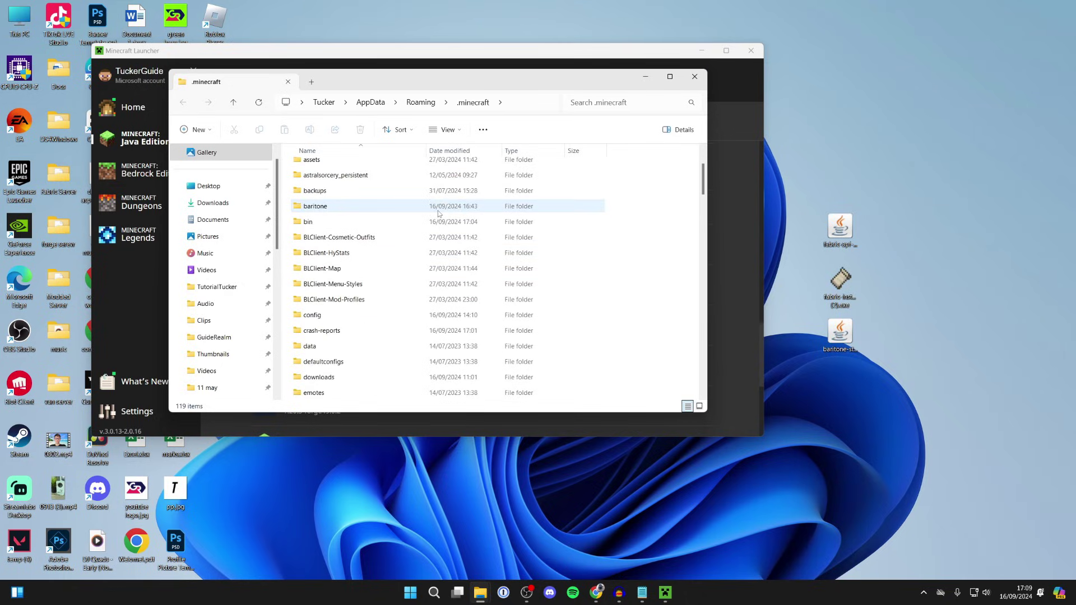
{"action": "double_click", "coordinate": [336, 346]}
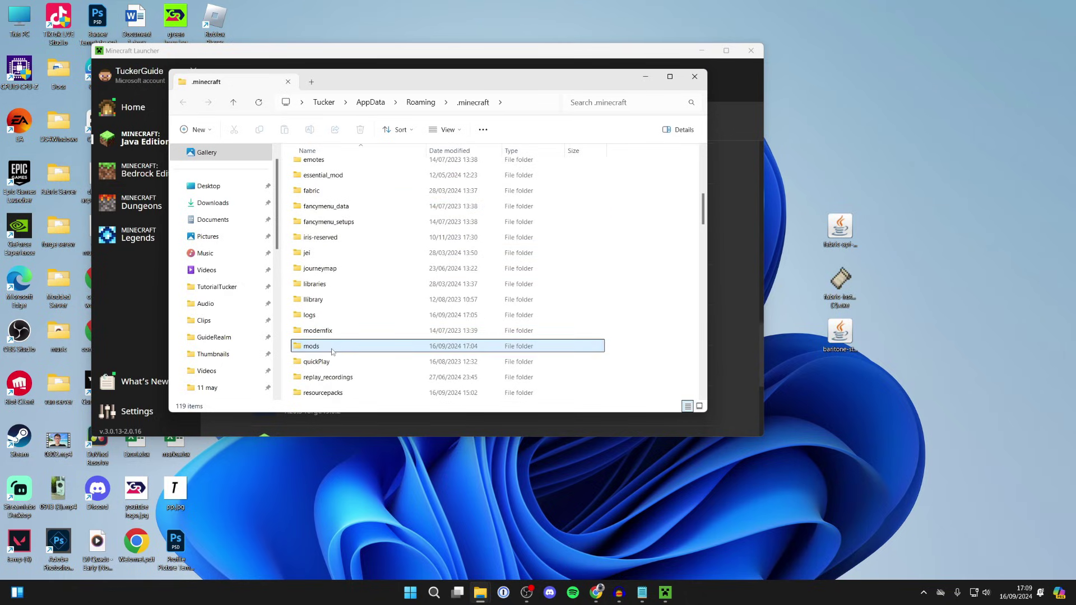
{"action": "left_click_drag", "start_coordinate": [833, 233], "coordinate": [586, 230]}
{"action": "left_click_drag", "start_coordinate": [840, 334], "coordinate": [465, 247]}
{"action": "left_click", "coordinate": [696, 76]}
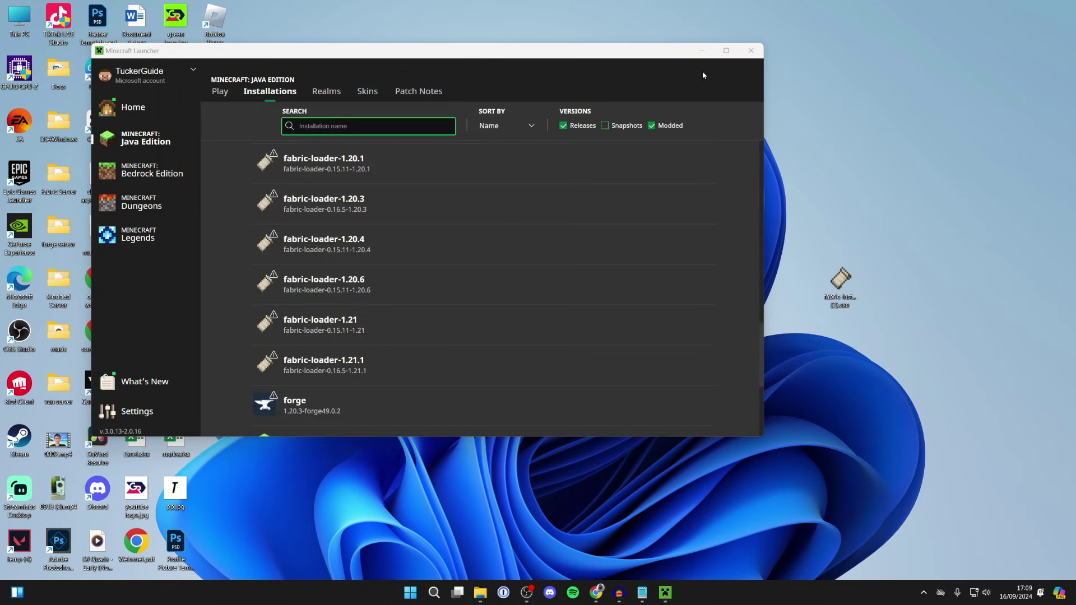
Launch the fabric-loader-1.20.3 installation and load the most recent singleplayer world, New World (410).
{"action": "mouse_move", "coordinate": [618, 177]}
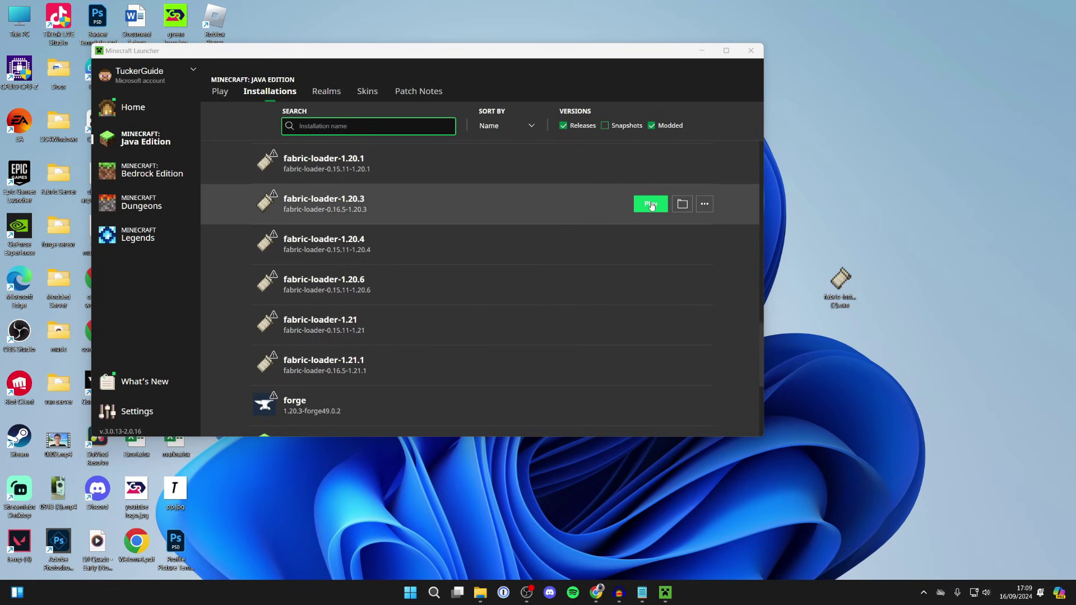
{"action": "left_click", "coordinate": [651, 204]}
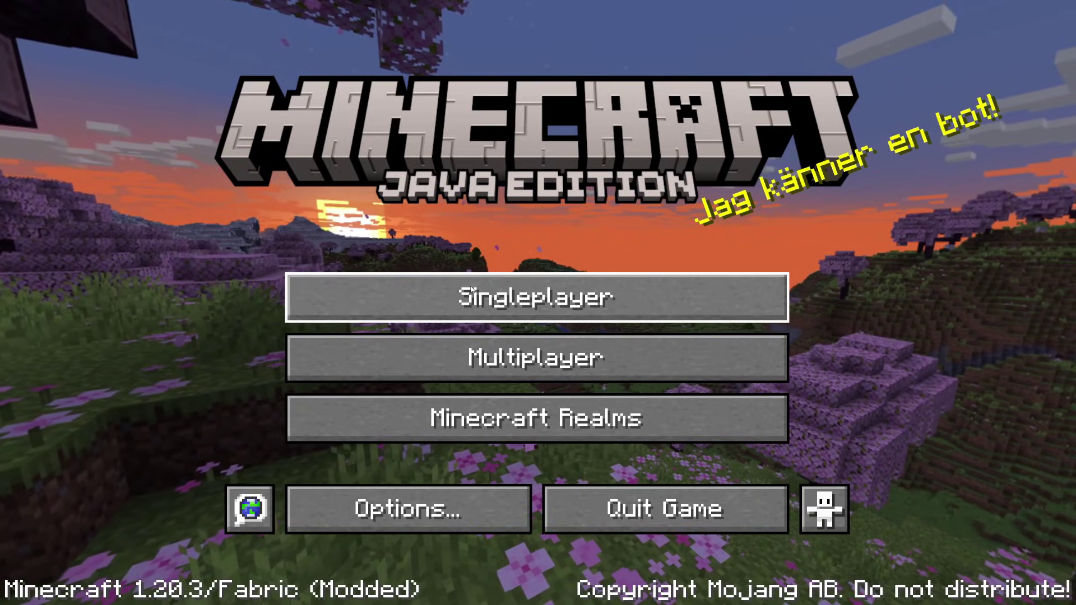
{"action": "left_click", "coordinate": [527, 298]}
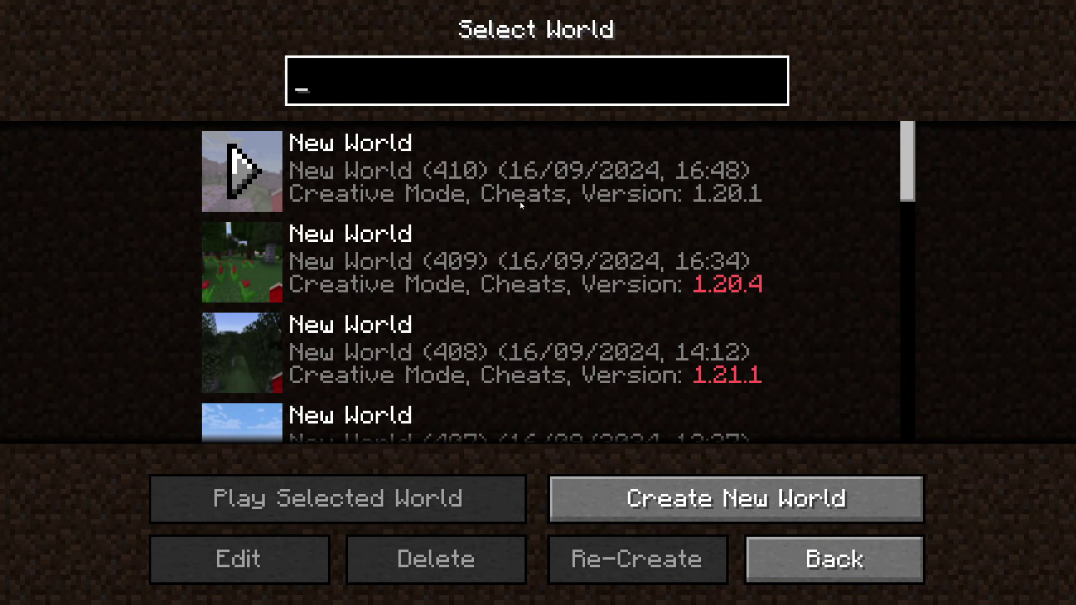
{"action": "double_click", "coordinate": [492, 165]}
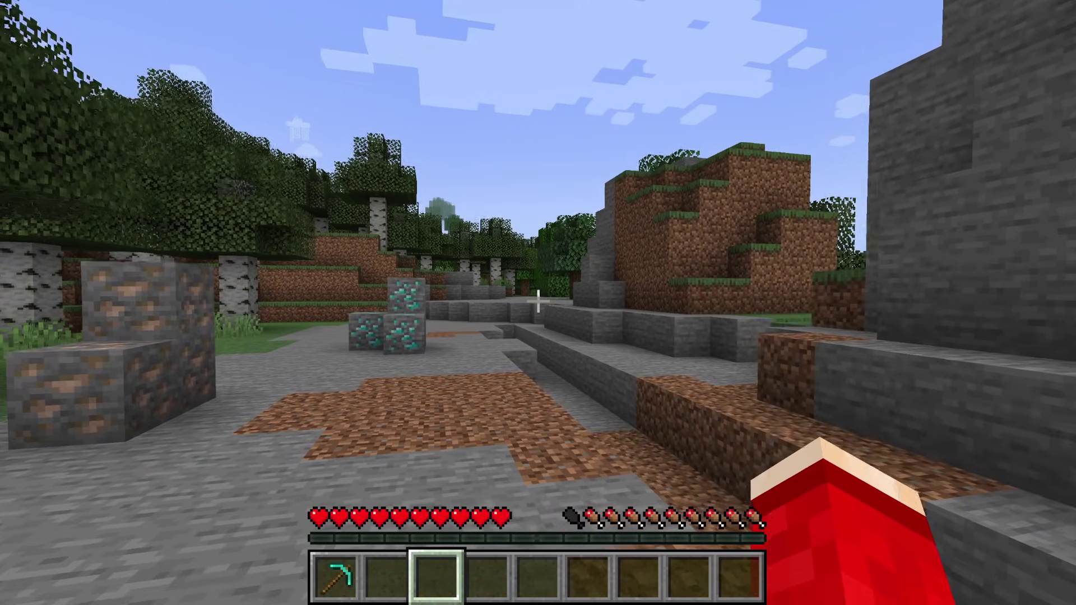
{"action": "key", "text": "w"}
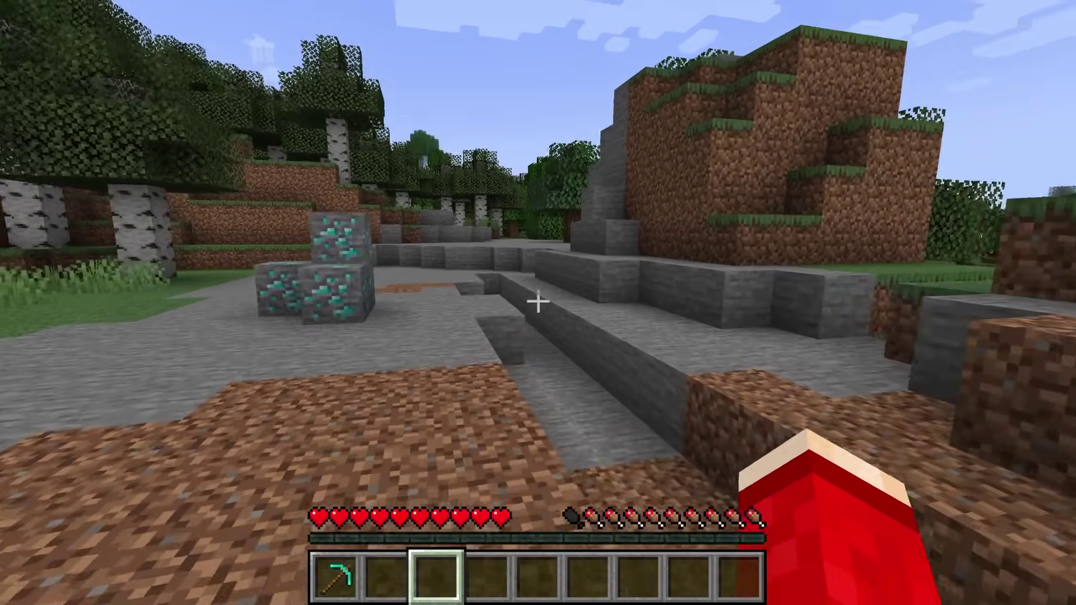
{"action": "key", "text": "w"}
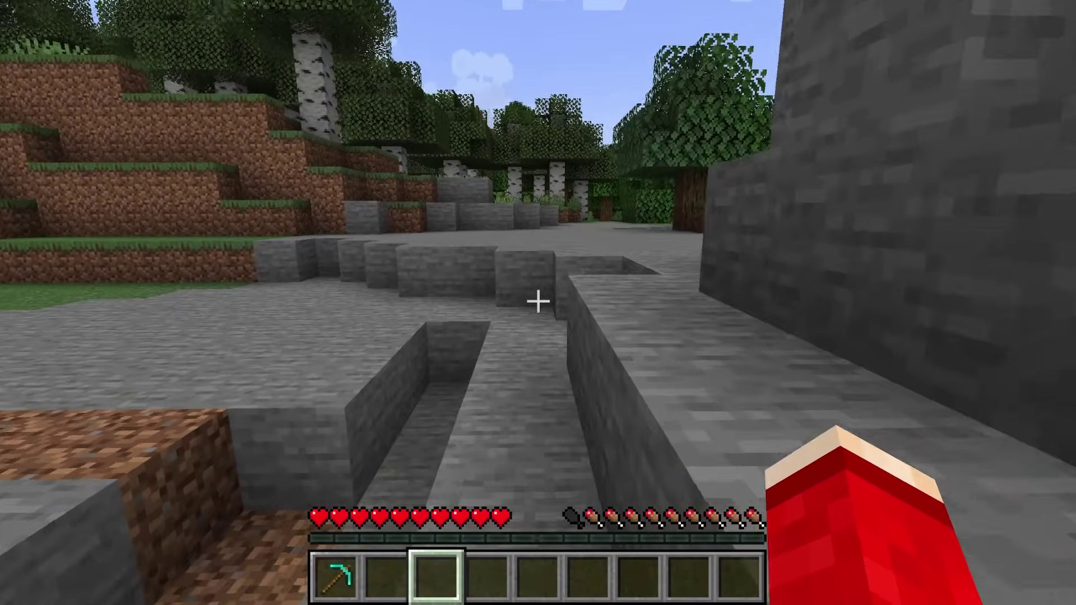
{"action": "mouse_move", "coordinate": [538, 301]}
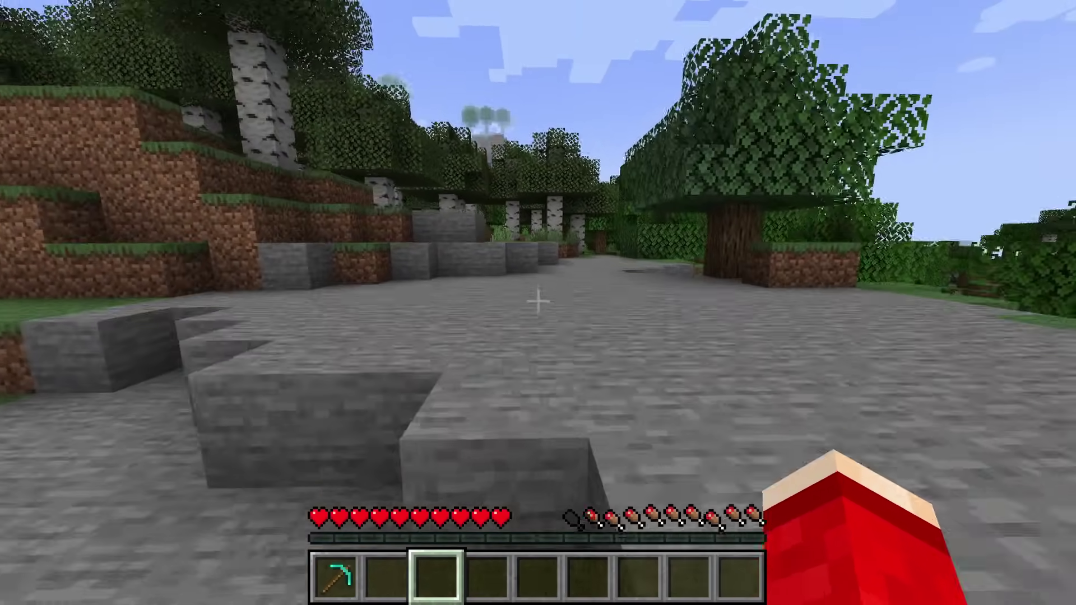
{"action": "key", "text": "w"}
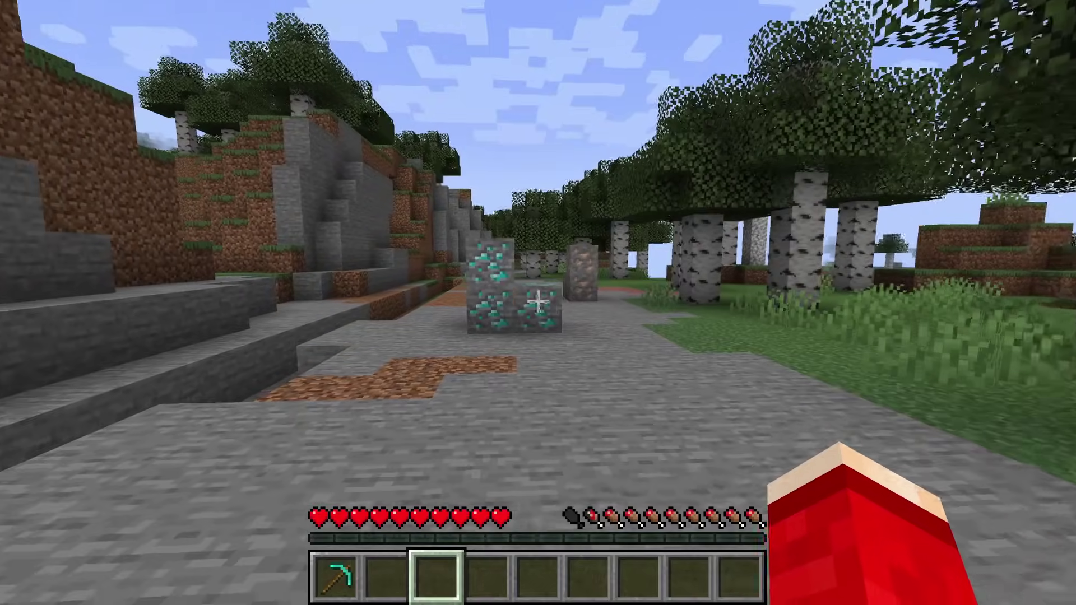
Run #help in the chat and look through every page of the Baritone command list.
{"action": "key", "text": "t"}
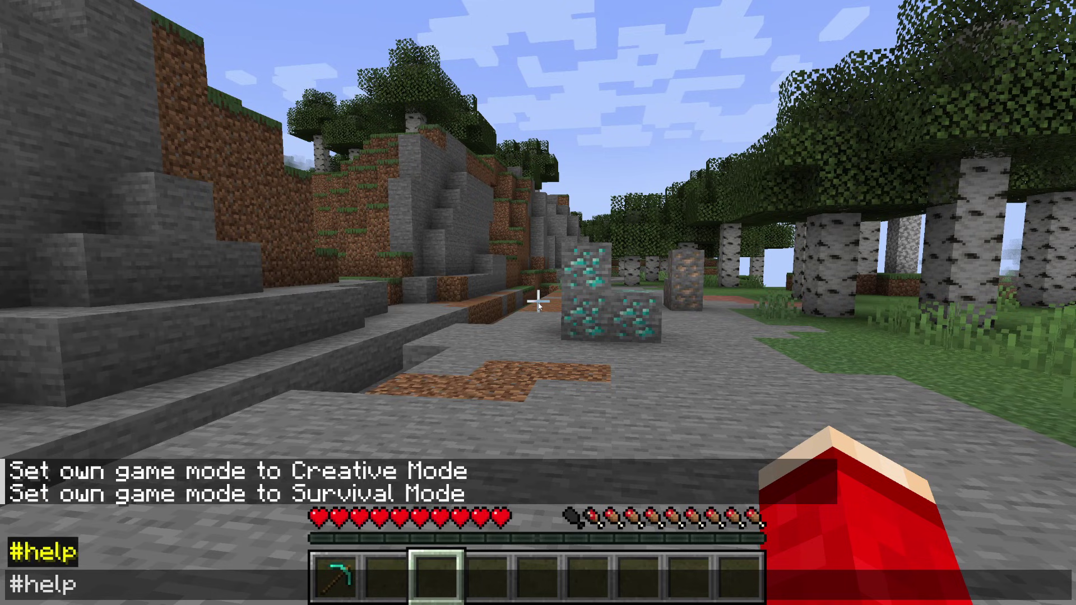
{"action": "key", "text": "Return"}
{"action": "key", "text": "t"}
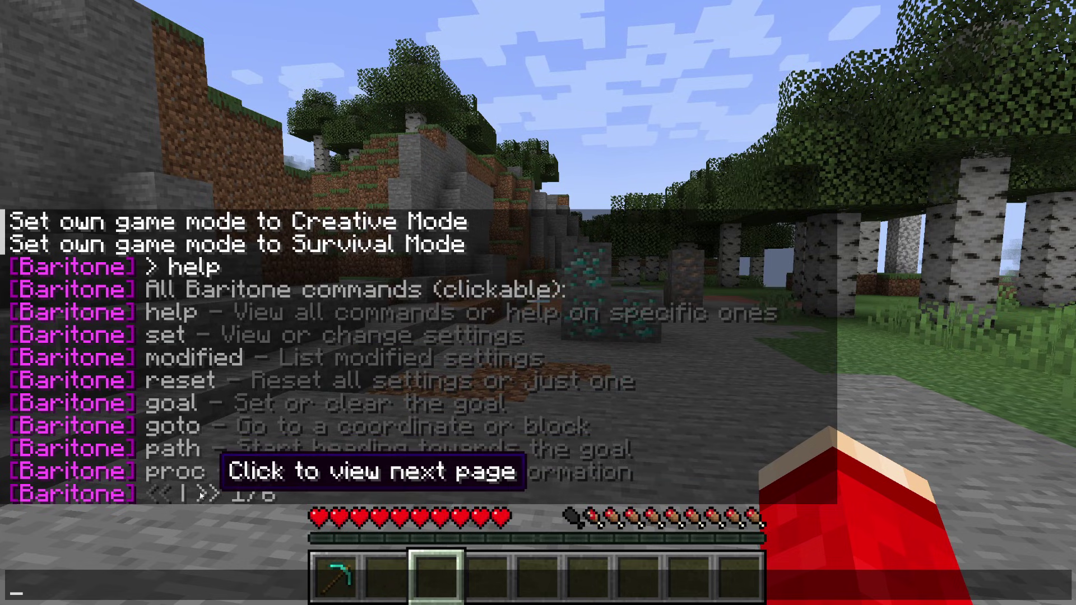
{"action": "left_click", "coordinate": [201, 494]}
{"action": "left_click", "coordinate": [213, 494]}
{"action": "left_click", "coordinate": [213, 494]}
{"action": "left_click", "coordinate": [213, 494]}
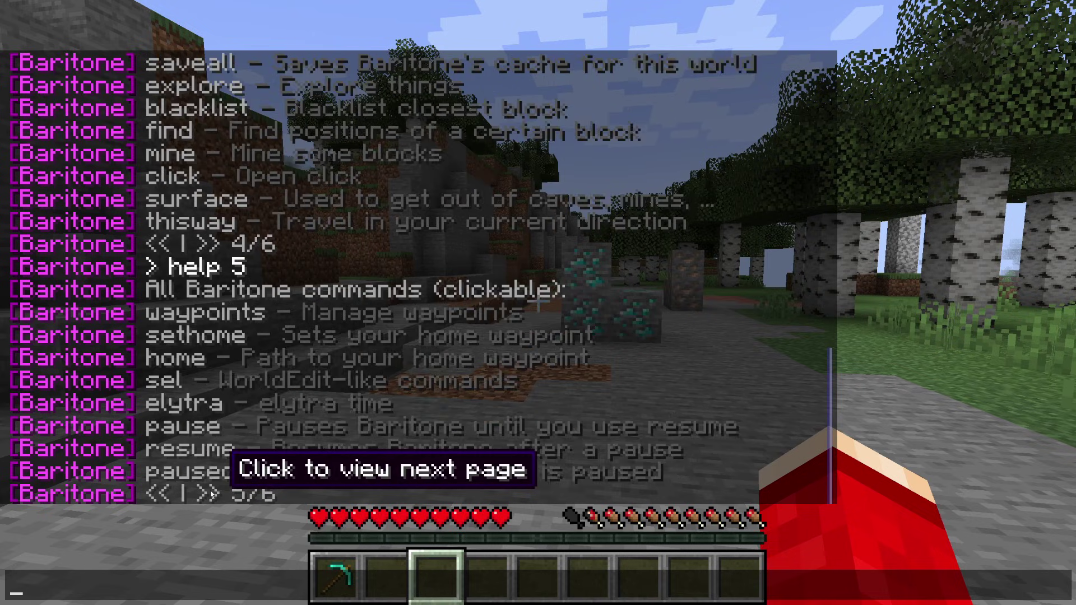
{"action": "left_click", "coordinate": [213, 495]}
{"action": "scroll", "coordinate": [213, 495], "scroll_direction": "up", "scroll_amount": 2}
{"action": "scroll", "coordinate": [229, 382], "scroll_direction": "up", "scroll_amount": 6}
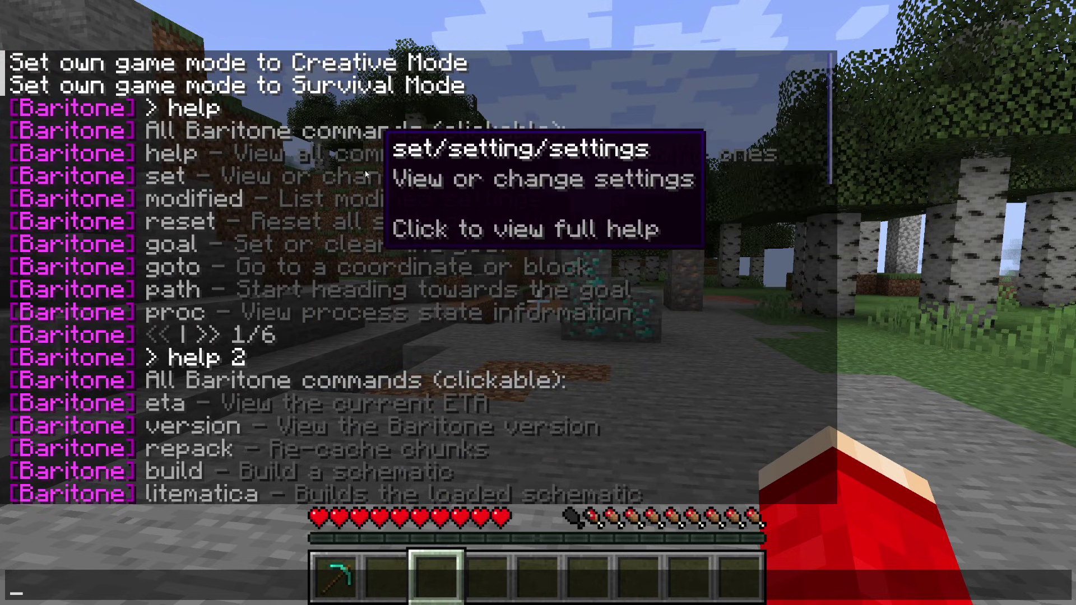
{"action": "scroll", "coordinate": [310, 230], "scroll_direction": "down", "scroll_amount": 2}
{"action": "scroll", "coordinate": [311, 234], "scroll_direction": "down", "scroll_amount": 6}
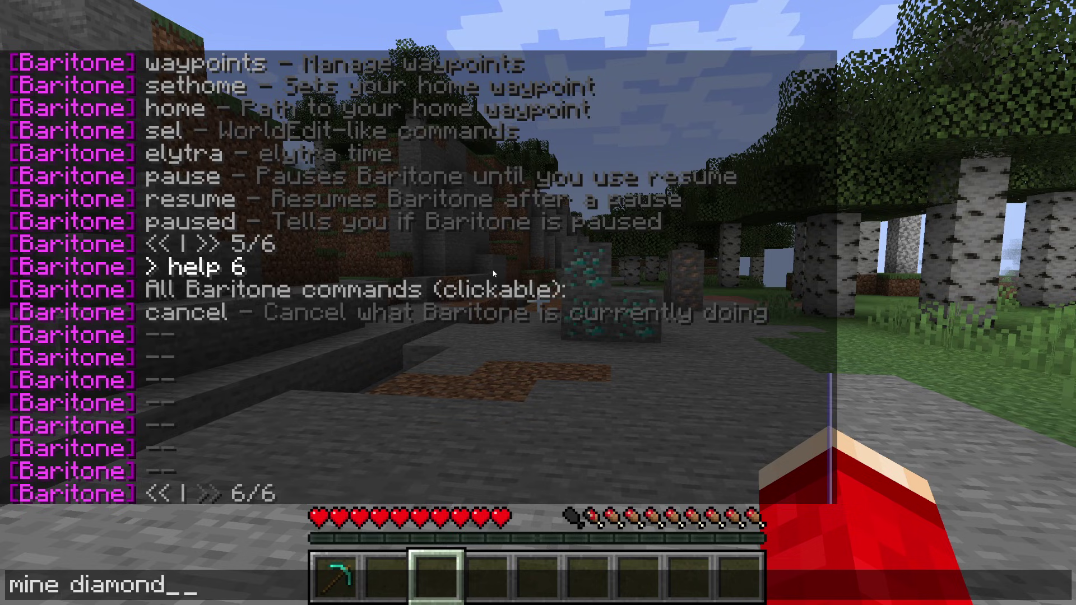
Have Baritone mine diamond_ore and end the mining with the stop command.
{"action": "key", "text": "Return"}
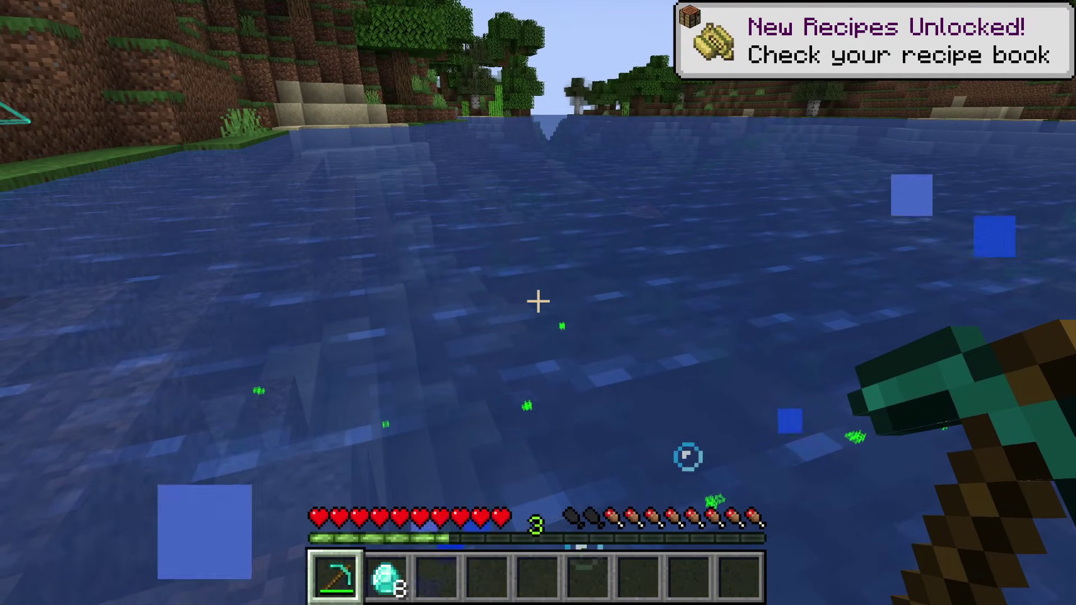
{"action": "key", "text": "t"}
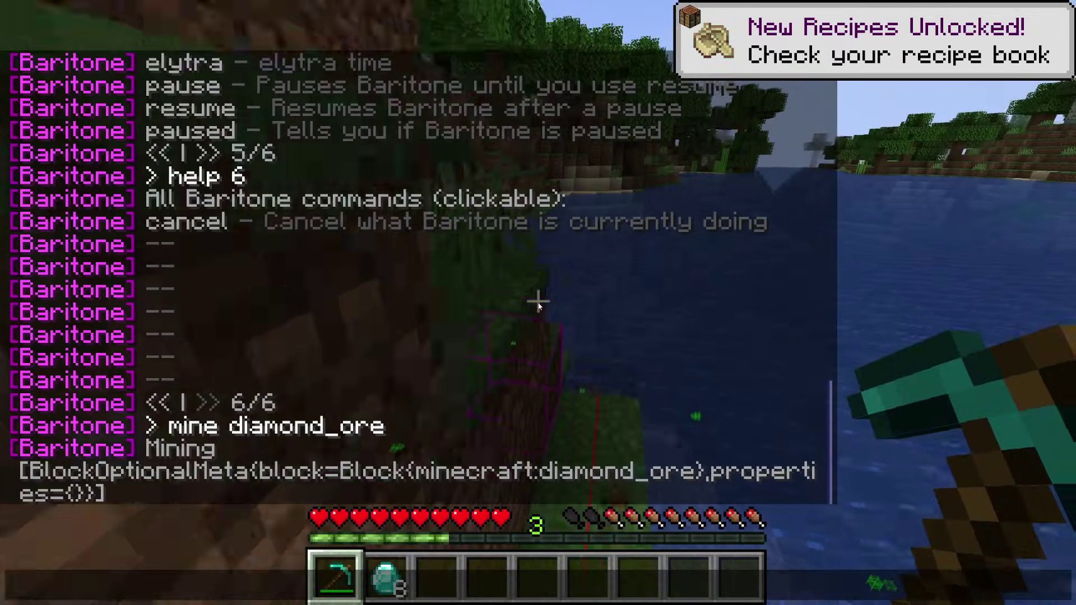
{"action": "type", "text": "stop"}
{"action": "key", "text": "Return"}
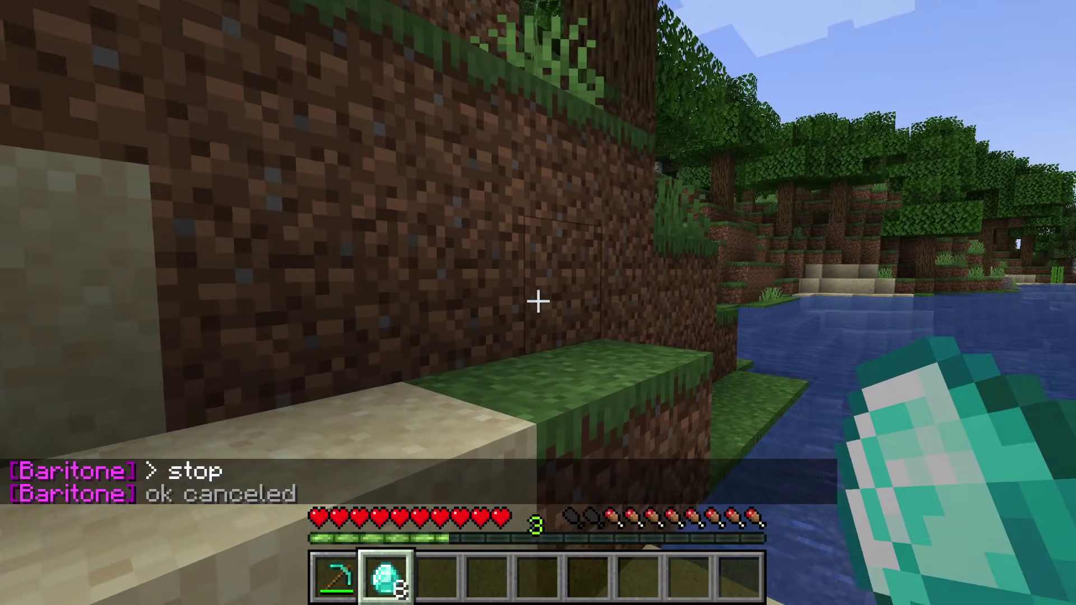
Send Baritone to coordinates 100 100 100 with the goto command and pause it on the way.
{"action": "key", "text": "t"}
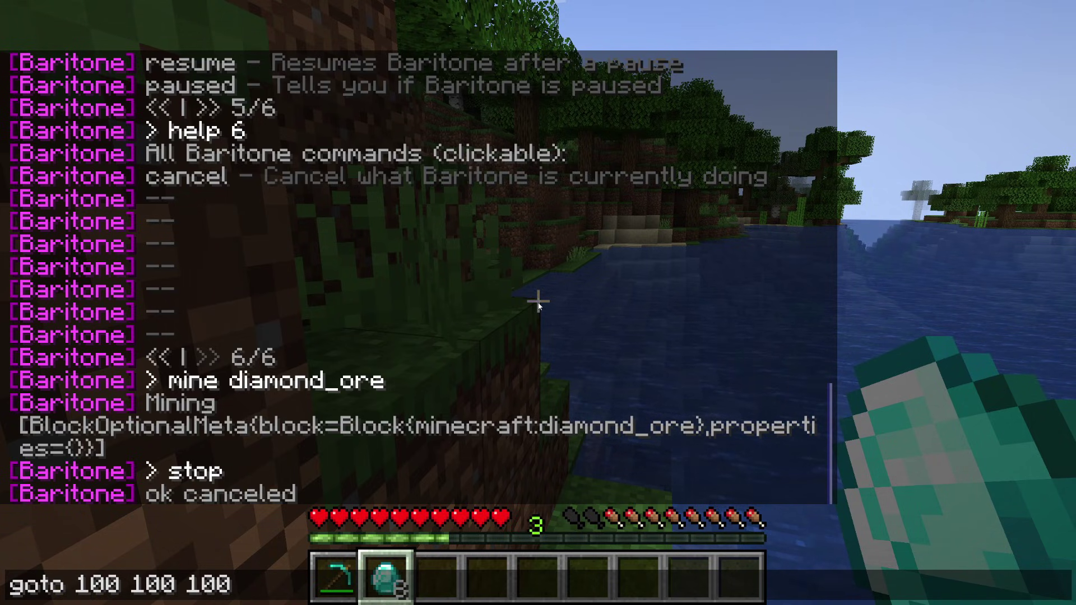
{"action": "key", "text": "Return"}
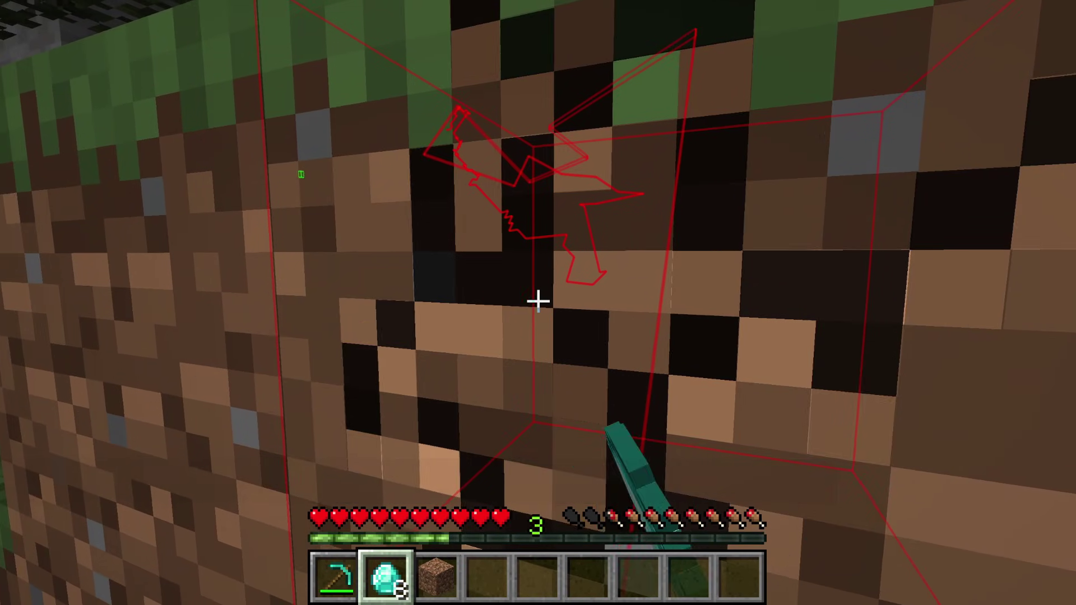
{"action": "type", "text": "tpau"}
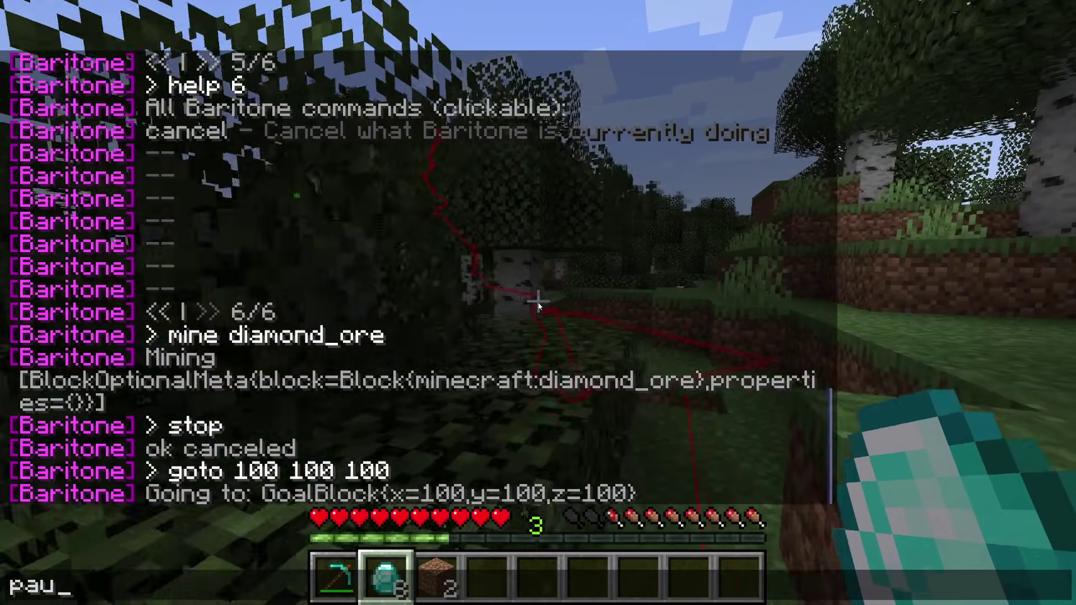
{"action": "type", "text": "se"}
{"action": "key", "text": "Return"}
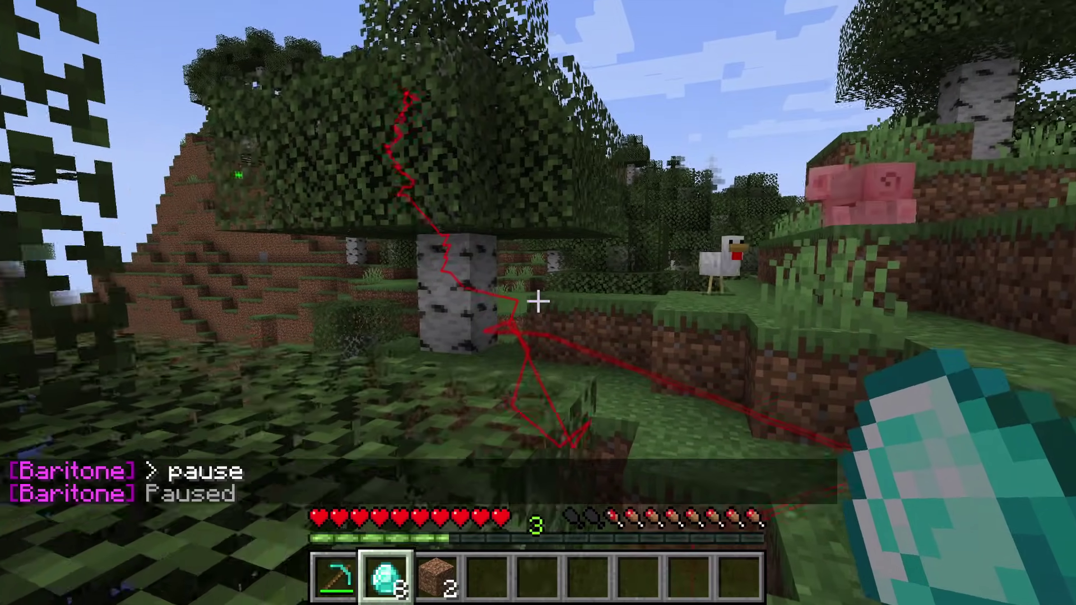
Resume the paused Baritone task and cancel it with the stop command.
{"action": "type", "text": "t"}
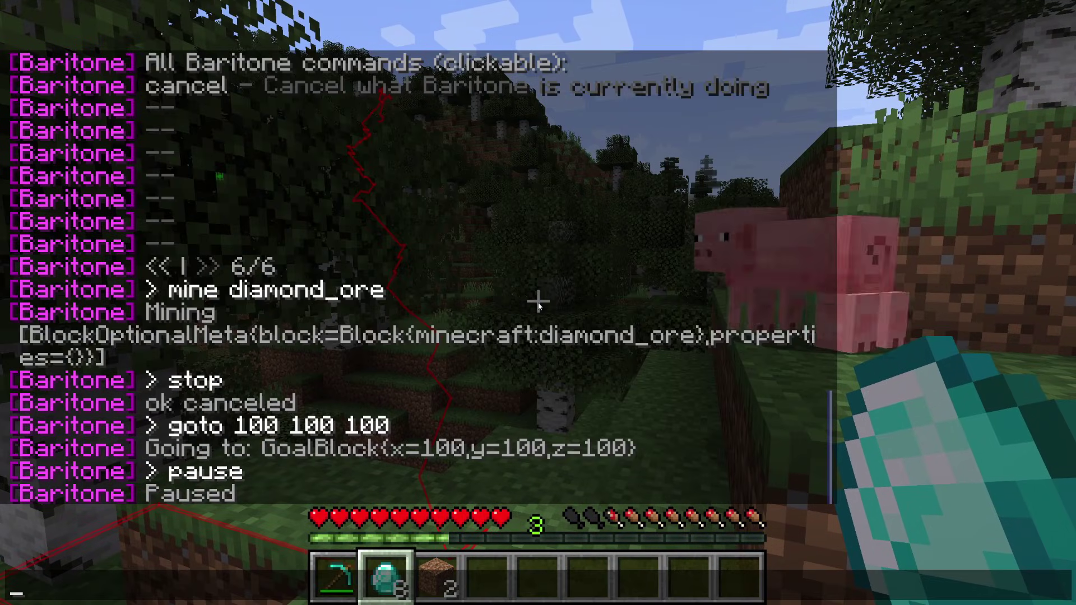
{"action": "type", "text": "resume"}
{"action": "key", "text": "Return"}
{"action": "type", "text": "t"}
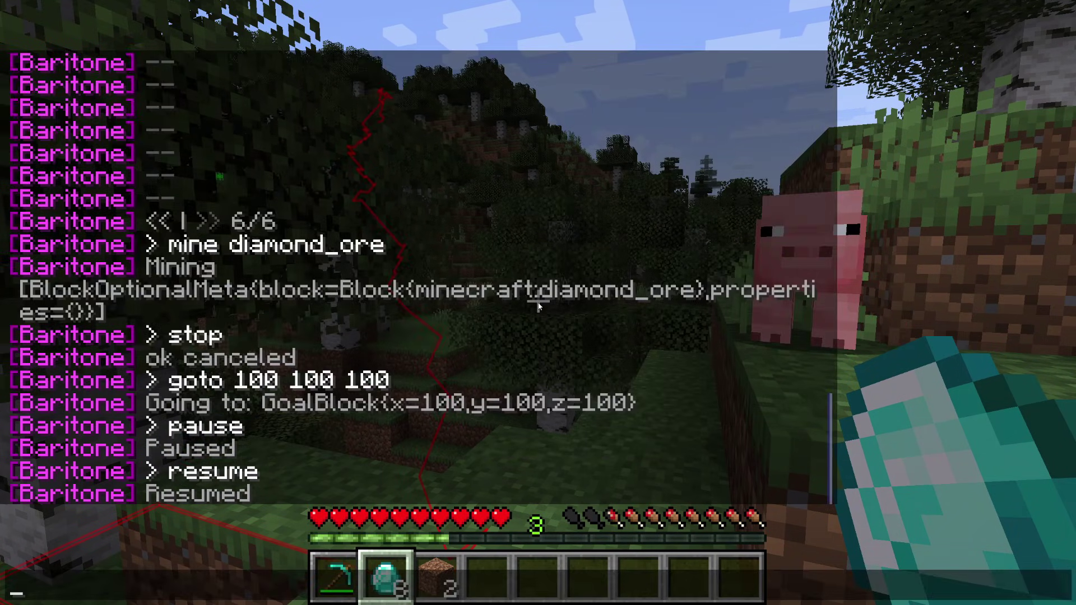
{"action": "type", "text": "stop"}
{"action": "key", "text": "Return"}
Review the earlier Baritone command list in the chat history, including the farm command.
{"action": "key", "text": "t"}
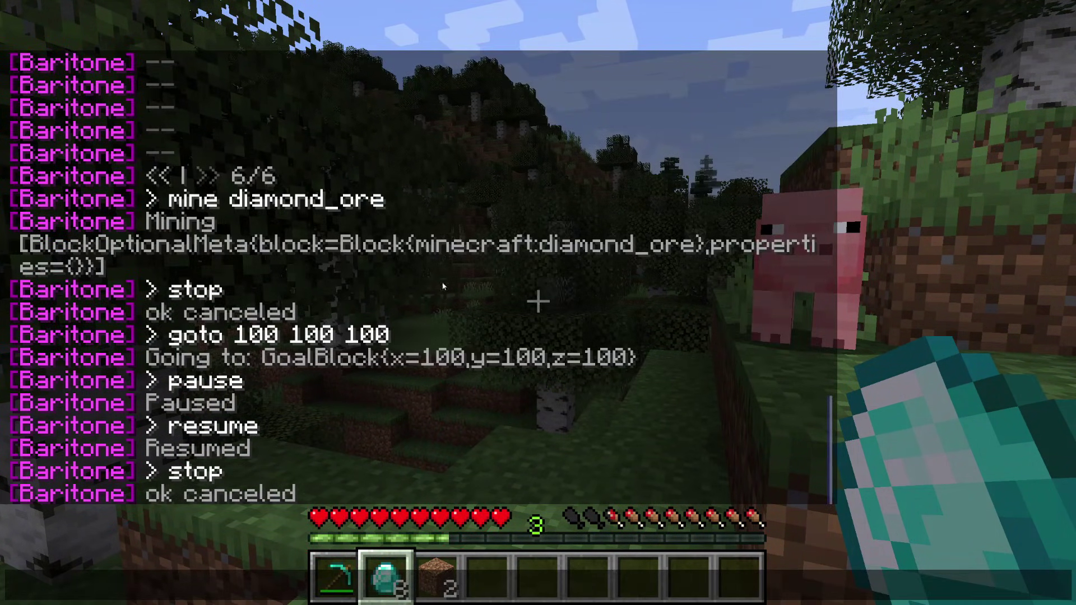
{"action": "scroll", "coordinate": [291, 313], "scroll_direction": "up", "scroll_amount": 5}
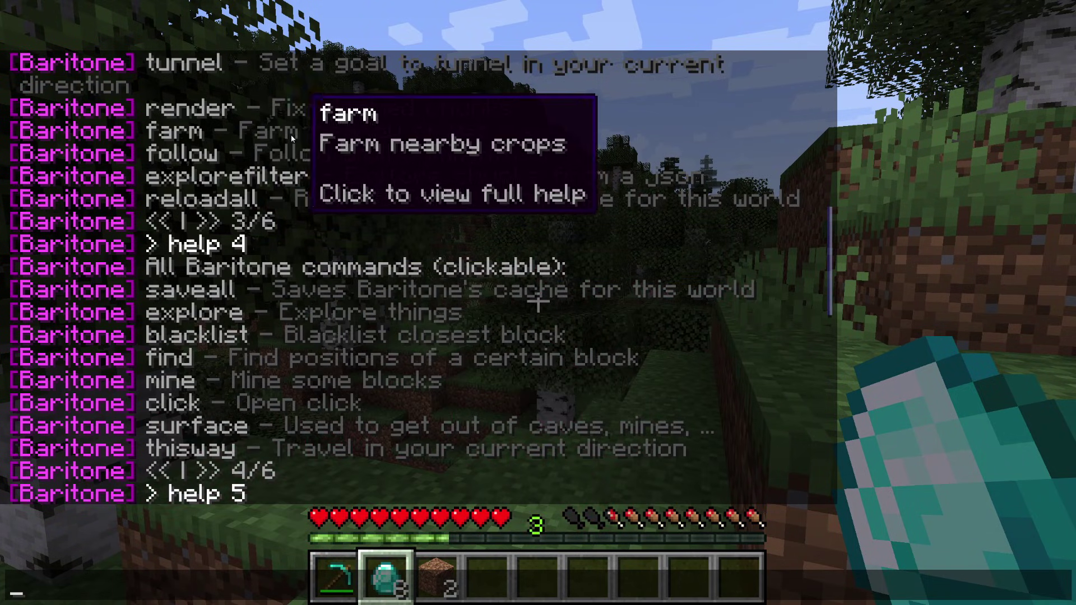
Look through the earlier pages of the Baritone help list and set a home waypoint at the current position with the sethome command.
{"action": "scroll", "coordinate": [395, 149], "scroll_direction": "up", "scroll_amount": 1}
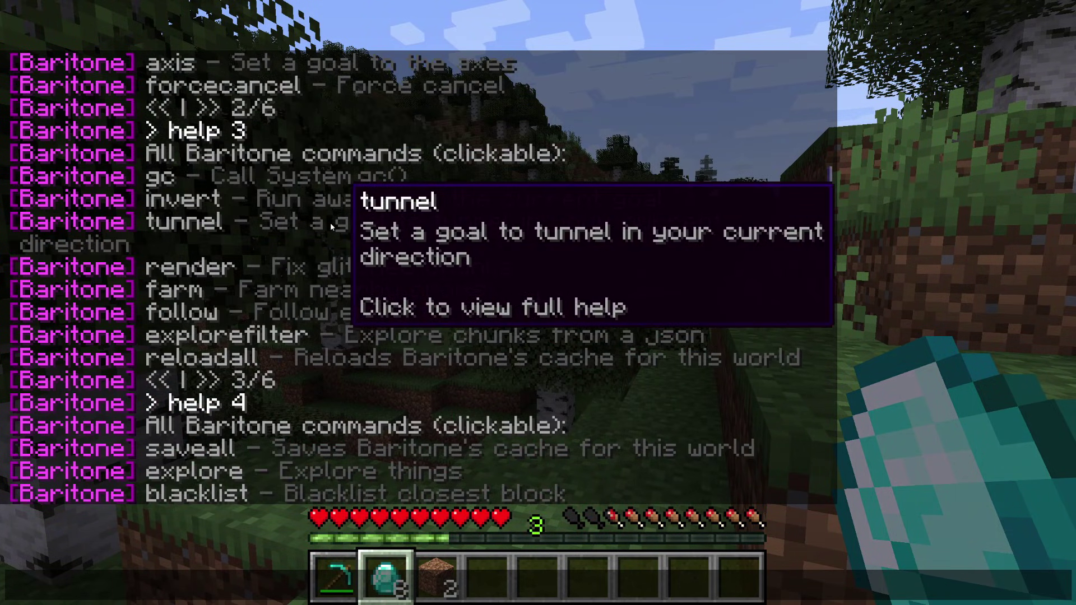
{"action": "scroll", "coordinate": [112, 287], "scroll_direction": "up", "scroll_amount": 1}
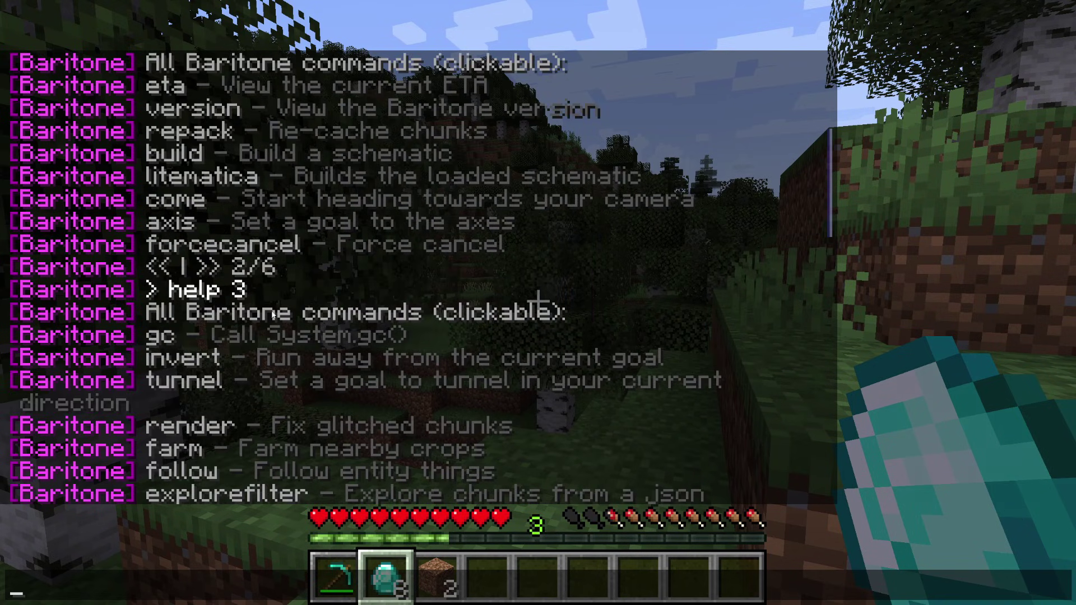
{"action": "scroll", "coordinate": [273, 284], "scroll_direction": "up", "scroll_amount": 2}
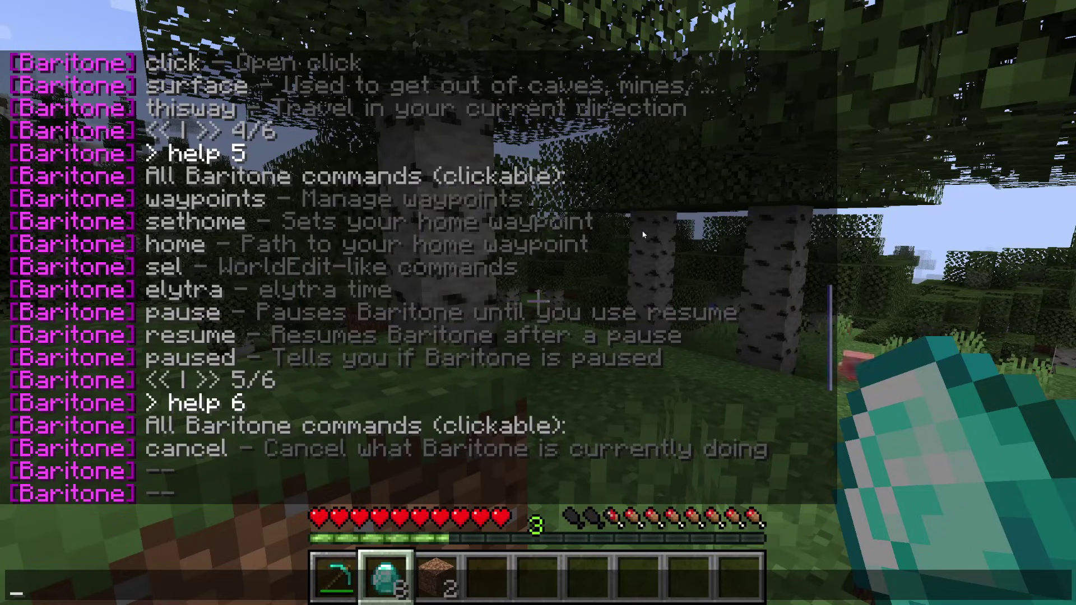
{"action": "key", "text": "Return"}
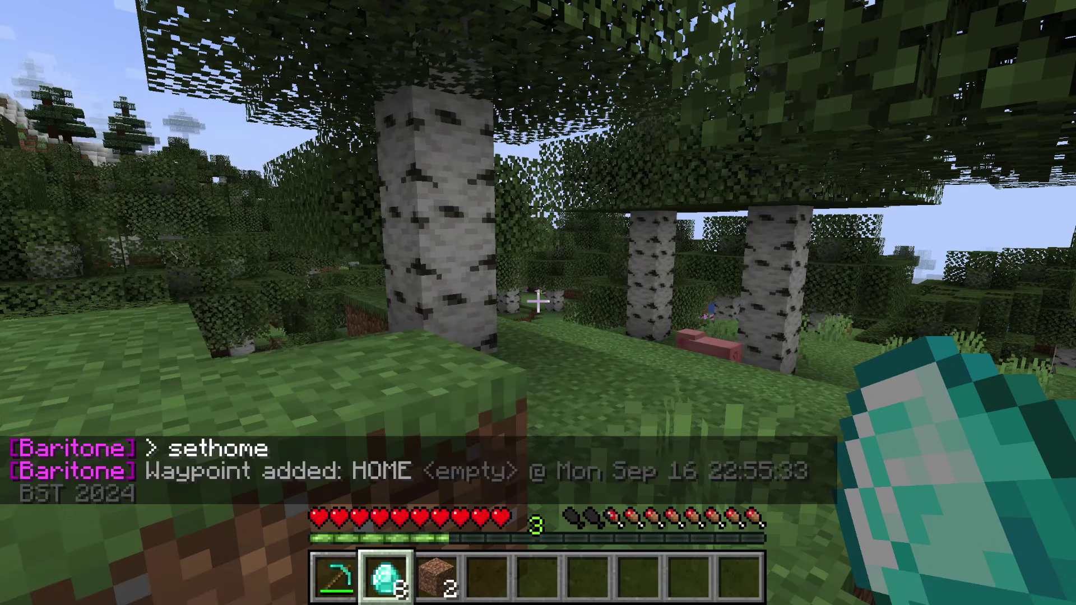
Walk away from the home waypoint through the birch trees and have Baritone path back to it with the home command.
{"action": "key", "text": "w"}
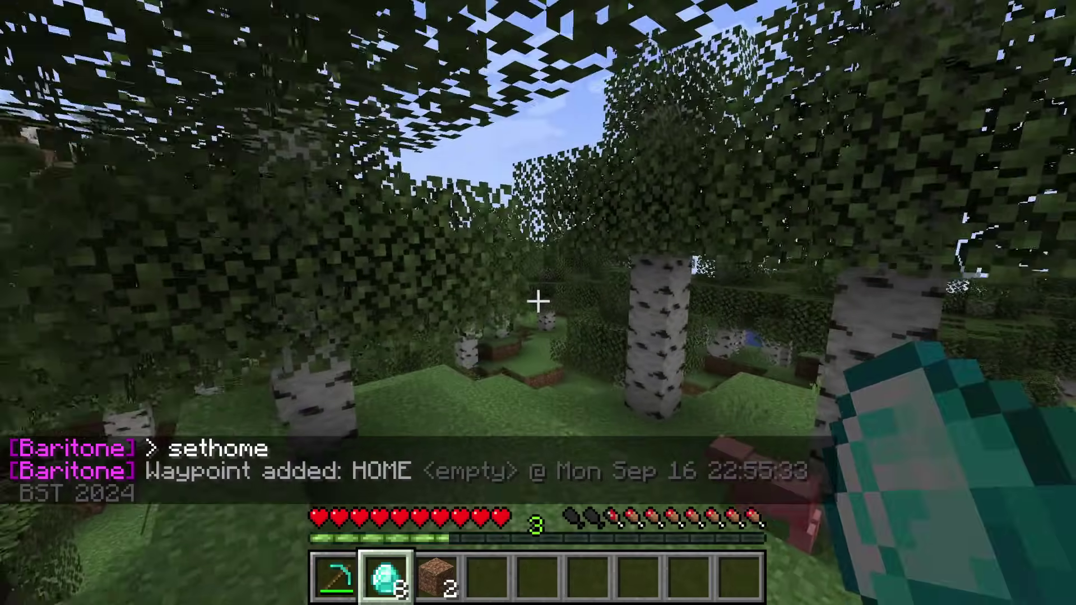
{"action": "key", "text": "w"}
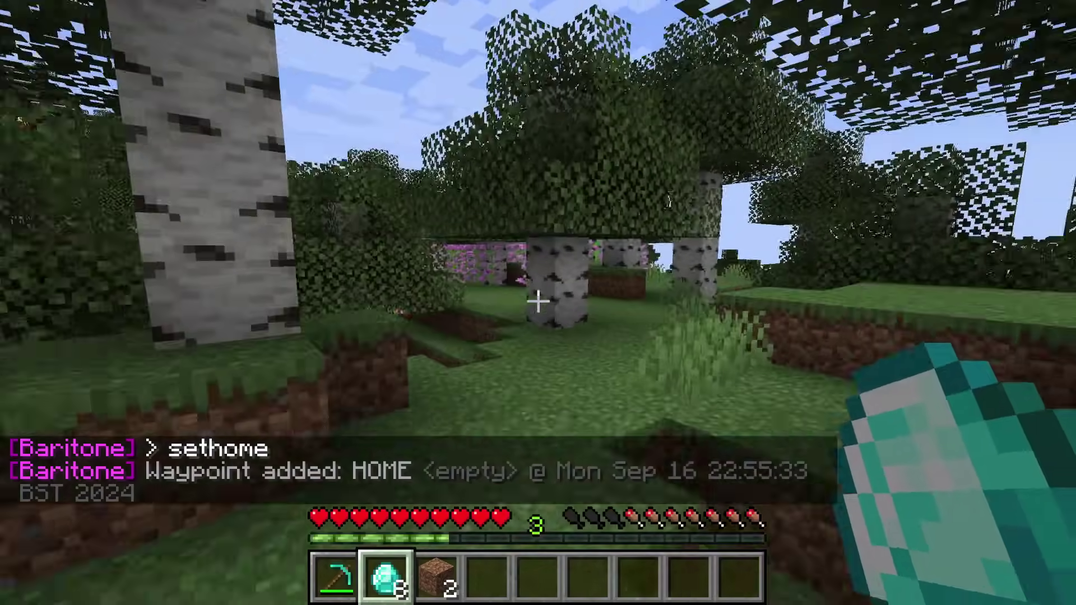
{"action": "key", "text": "t"}
{"action": "scroll", "coordinate": [361, 264], "scroll_direction": "up", "scroll_amount": 19}
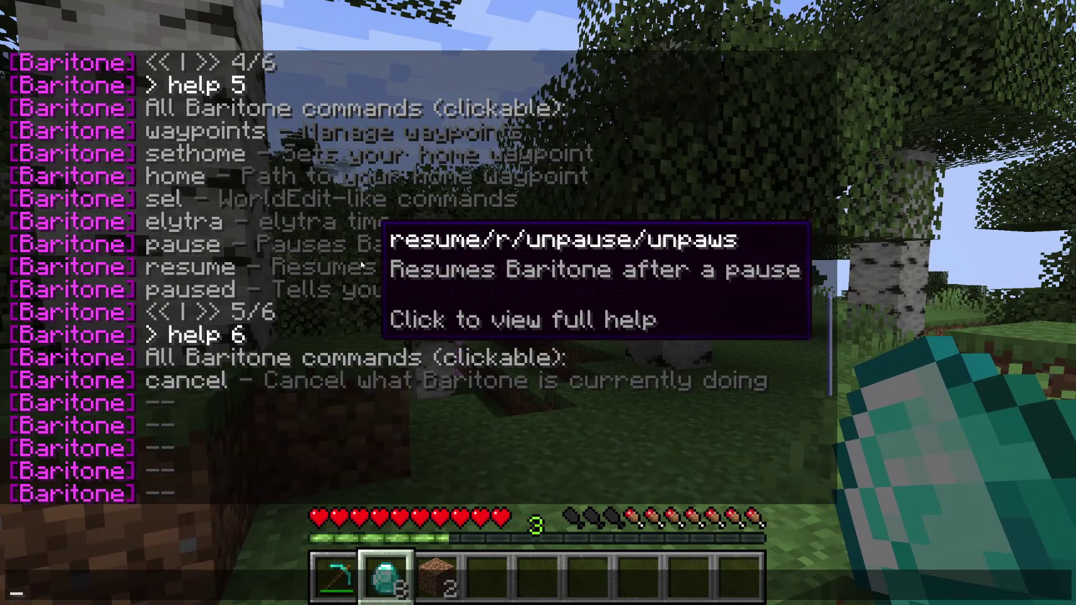
{"action": "type", "text": "h"}
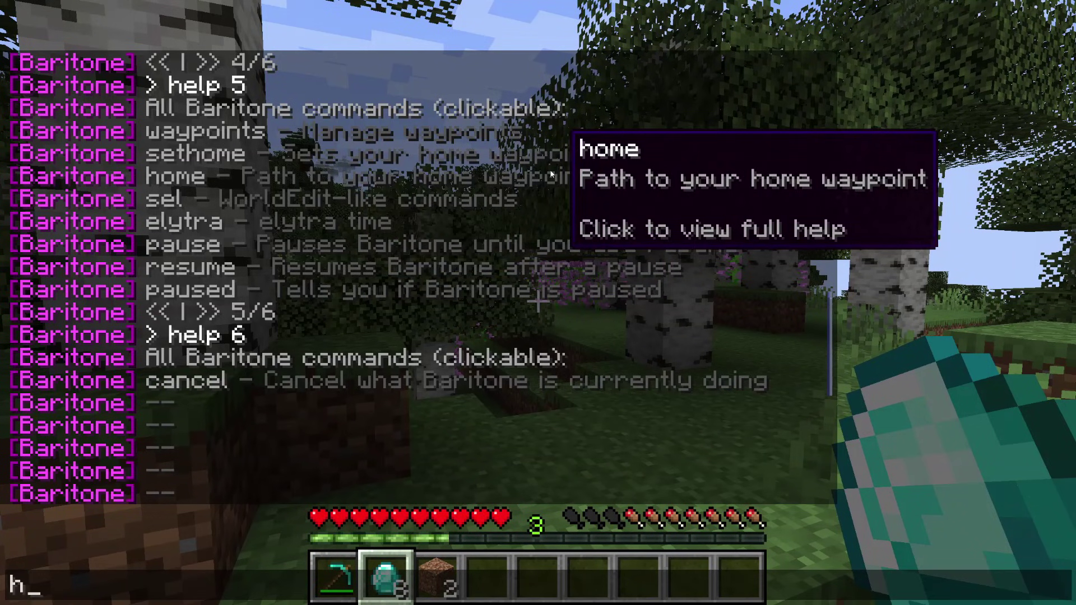
{"action": "type", "text": "ome"}
{"action": "key", "text": "Return"}
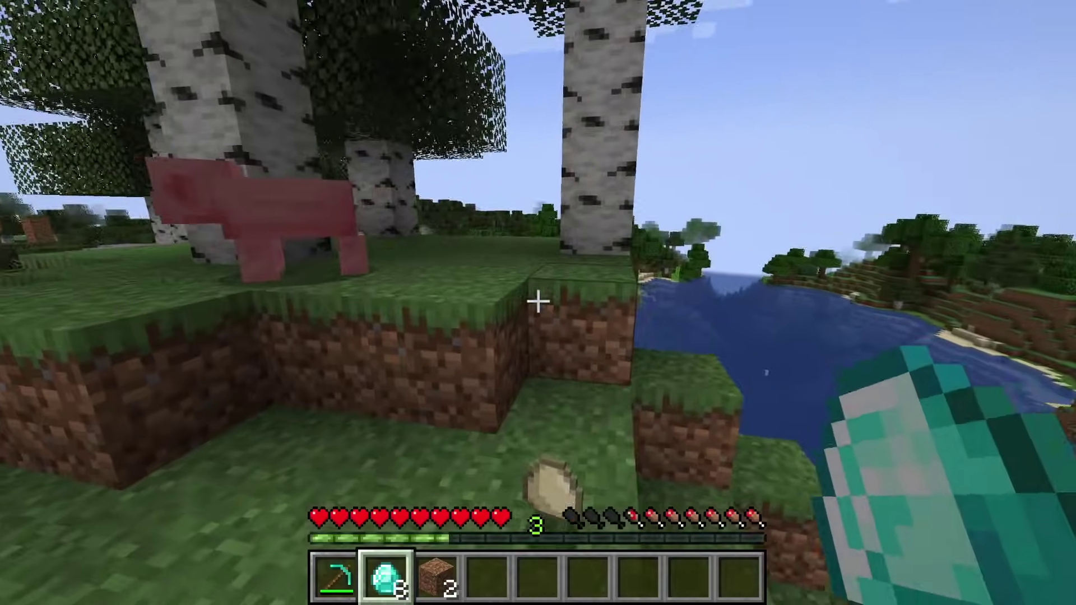
Select the dirt in the hotbar and place both dirt blocks on the ground among the birch trees.
{"action": "scroll", "coordinate": [539, 303], "scroll_direction": "down", "scroll_amount": 2}
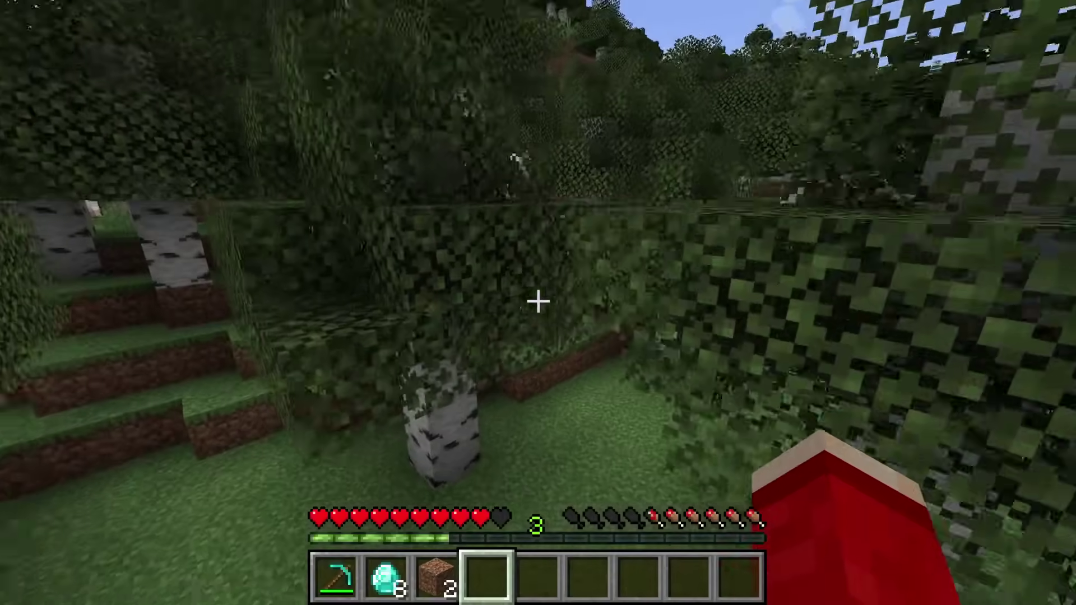
{"action": "key", "text": "3"}
{"action": "key", "text": "1"}
{"action": "key", "text": "2"}
{"action": "key", "text": "3"}
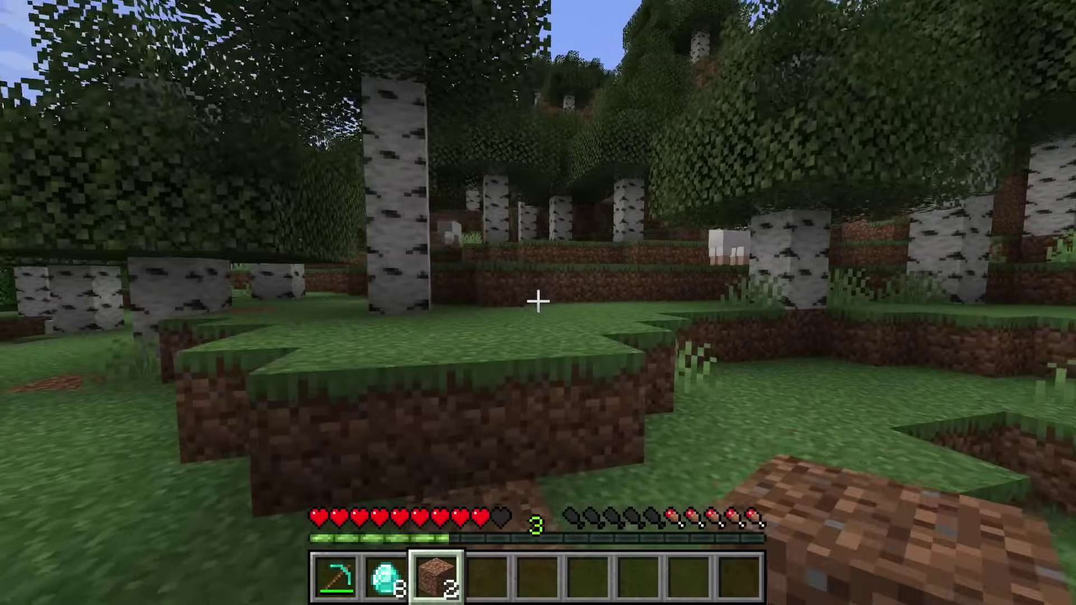
{"action": "right_click", "coordinate": [538, 303]}
{"action": "right_click", "coordinate": [538, 303]}
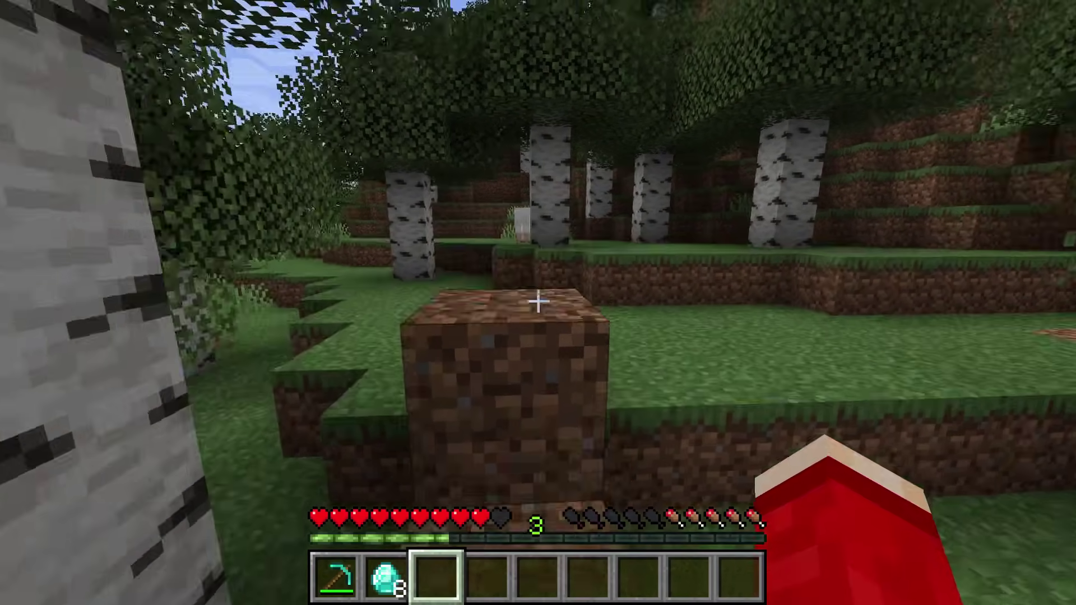
{"action": "key", "text": "w"}
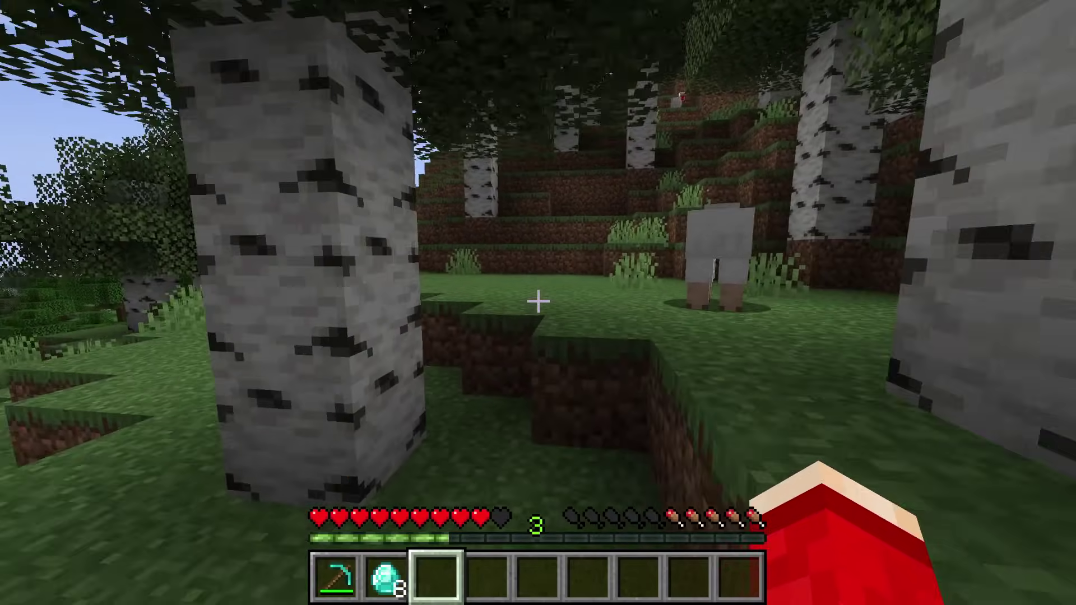
{"action": "key", "text": "w"}
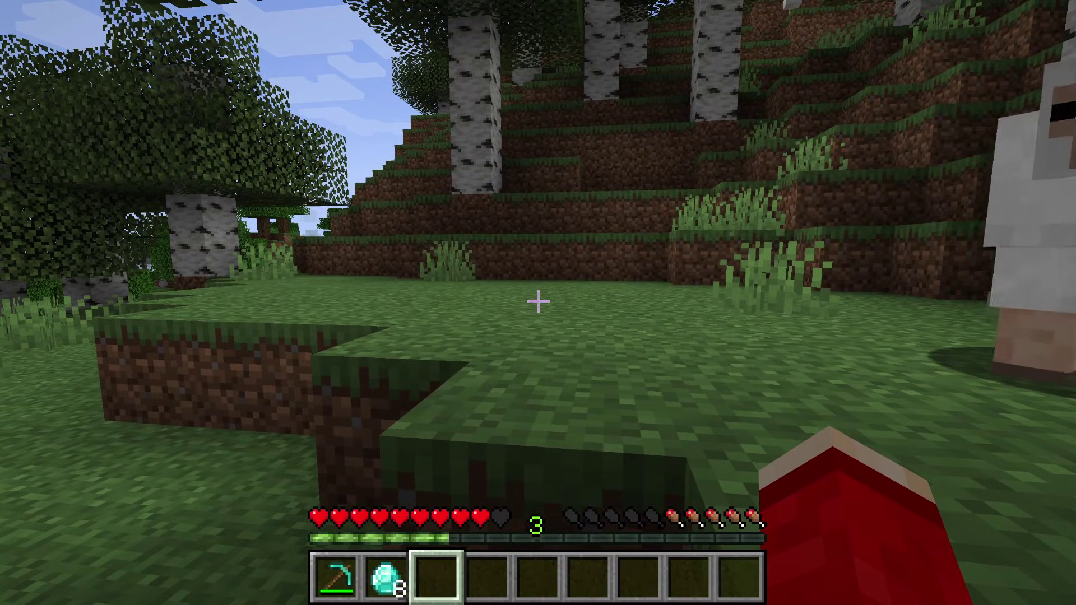